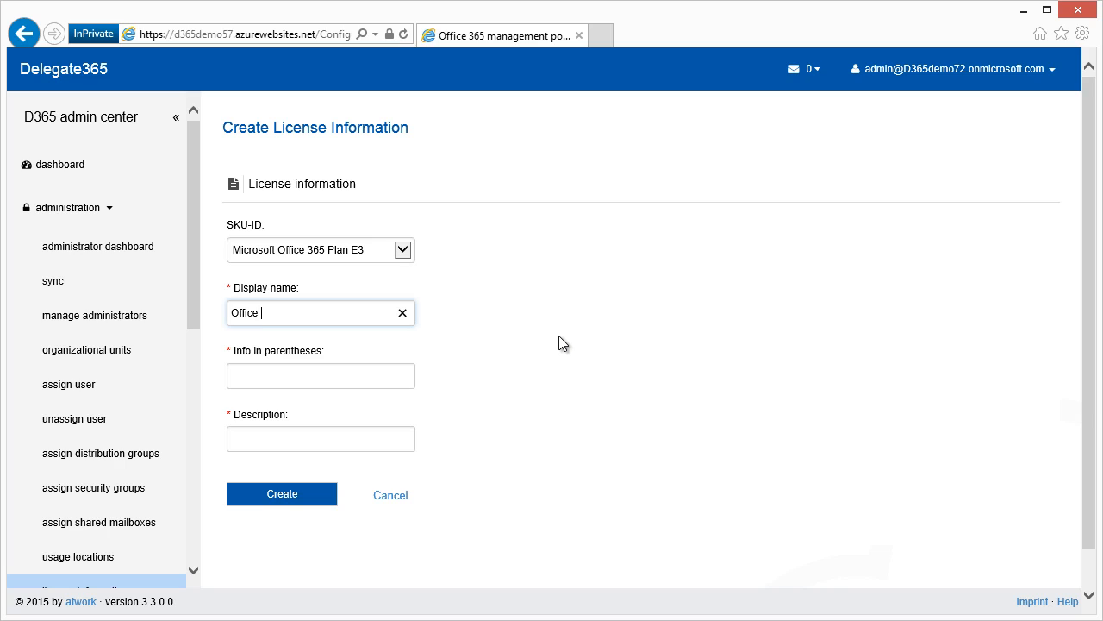
Step: Create the license information for Microsoft Office 365 Plan E3 with display name and description "Office license" and parentheses info "Default license"
{"action": "type", "text": "license"}
{"action": "key", "text": "ctrl+a"}
{"action": "key", "text": "ctrl+c"}
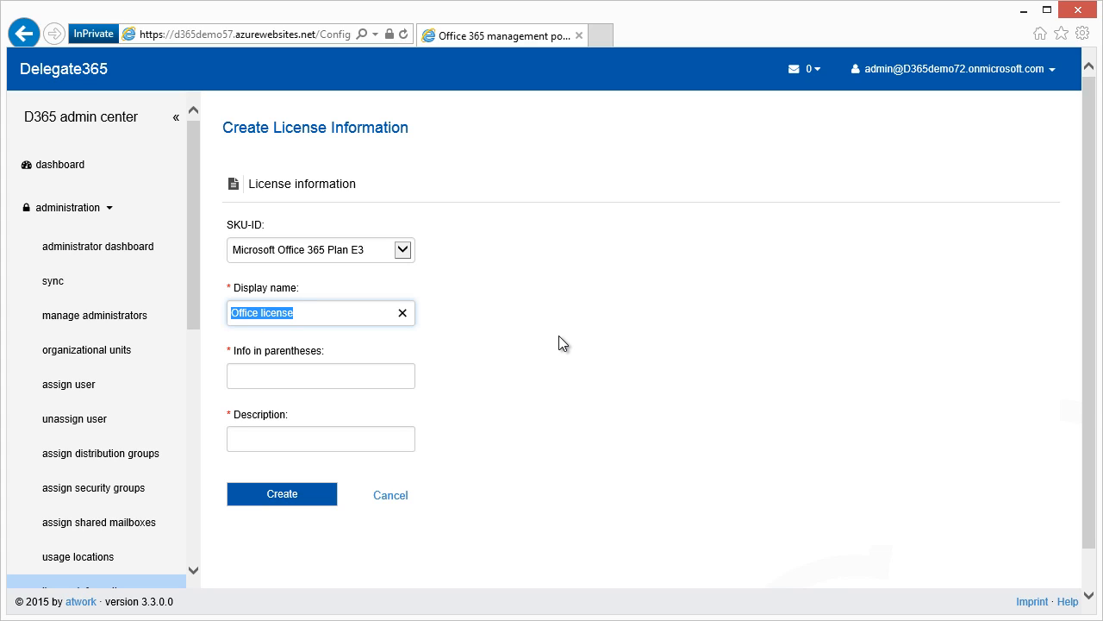
{"action": "key", "text": "Tab"}
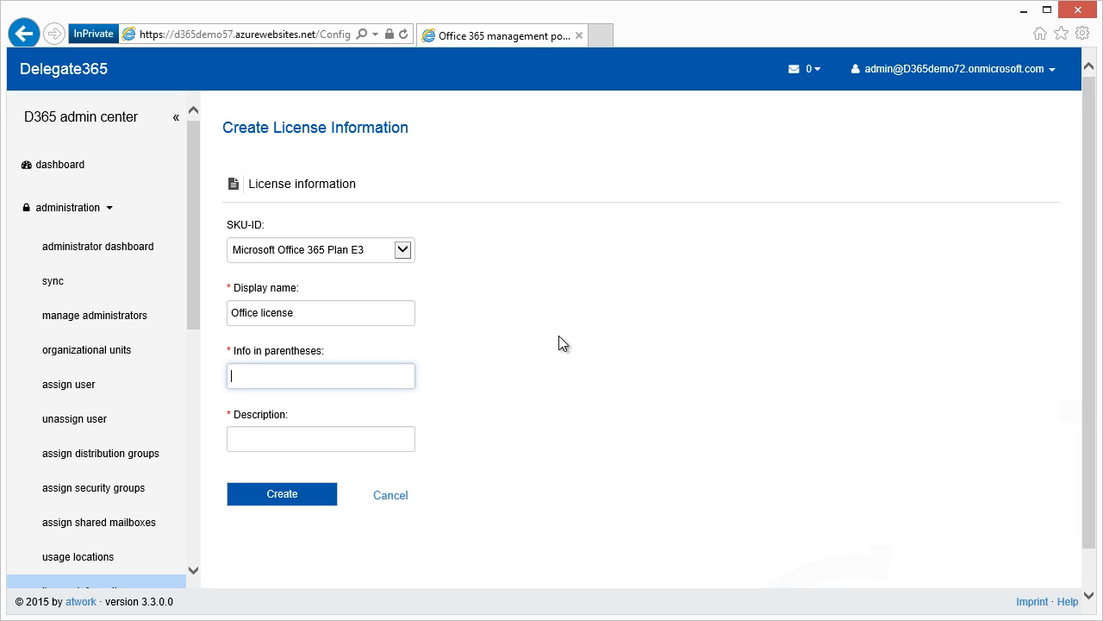
{"action": "type", "text": "Default license"}
{"action": "key", "text": "Tab"}
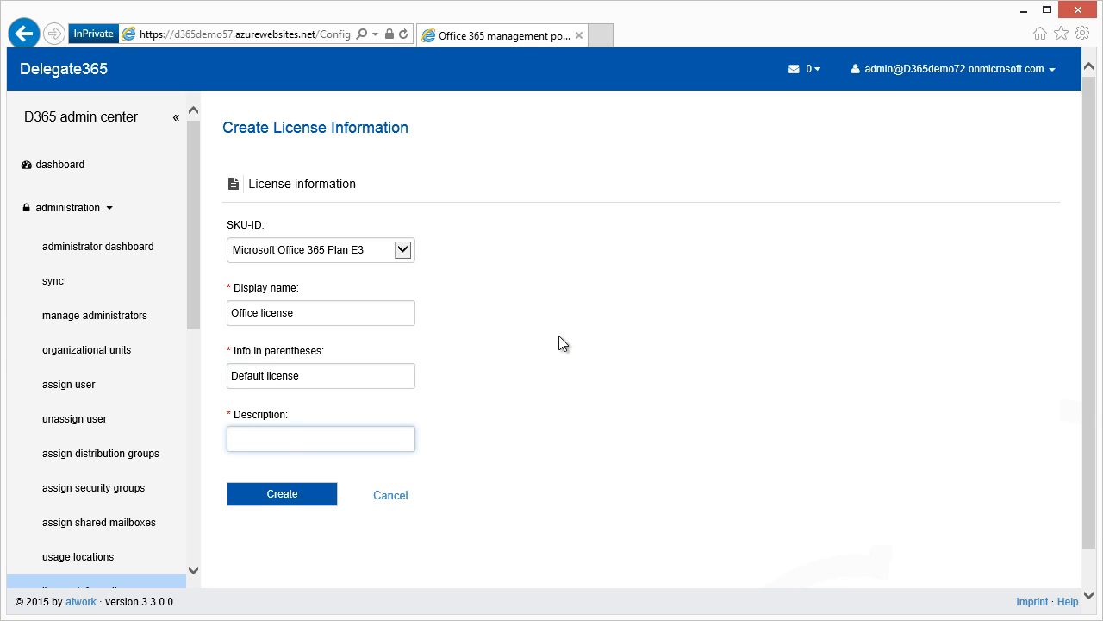
{"action": "key", "text": "ctrl+v"}
{"action": "left_click", "coordinate": [308, 513]}
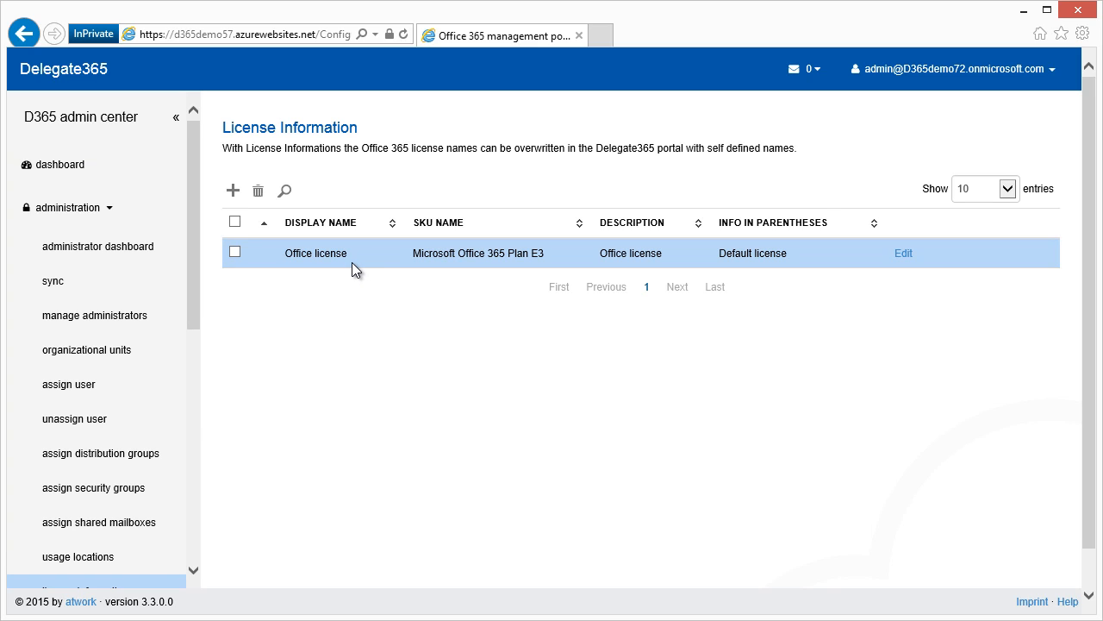
Step: Create an enforced license quota of 10 for the New York organizational unit, using the Office license SKU
{"action": "scroll", "coordinate": [193, 303], "scroll_direction": "down", "scroll_amount": 3}
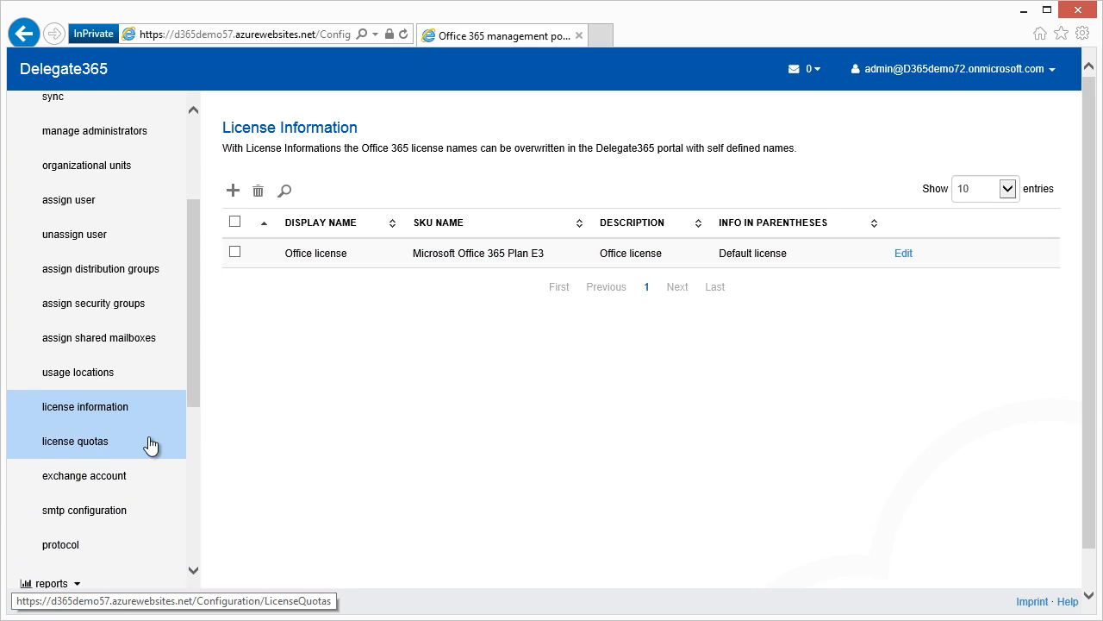
{"action": "left_click", "coordinate": [150, 442]}
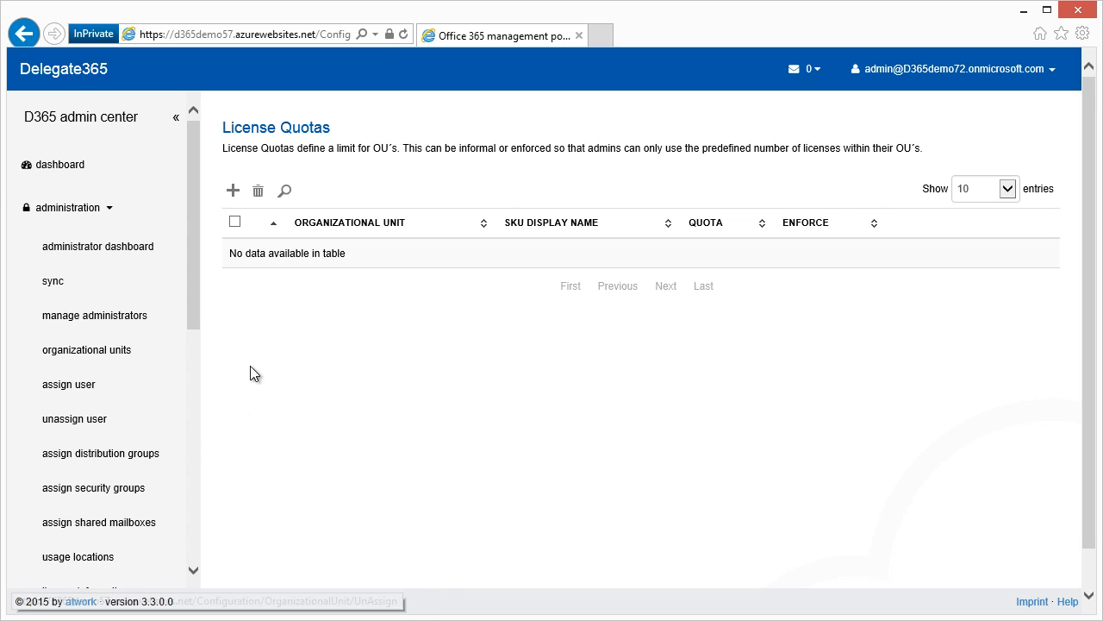
{"action": "left_click", "coordinate": [236, 195]}
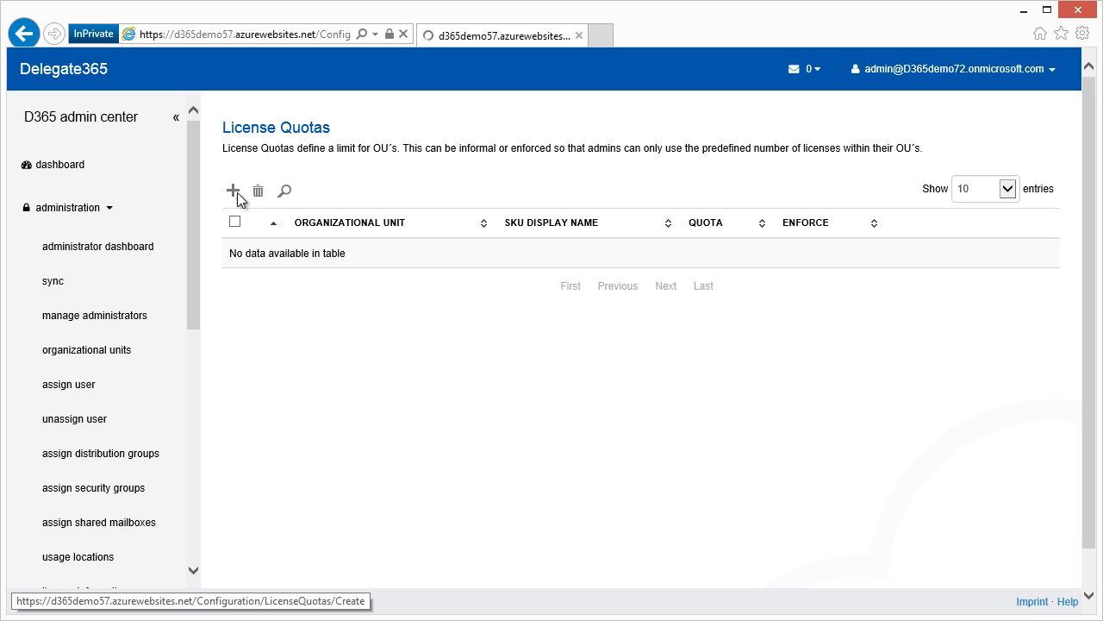
{"action": "left_click", "coordinate": [402, 268]}
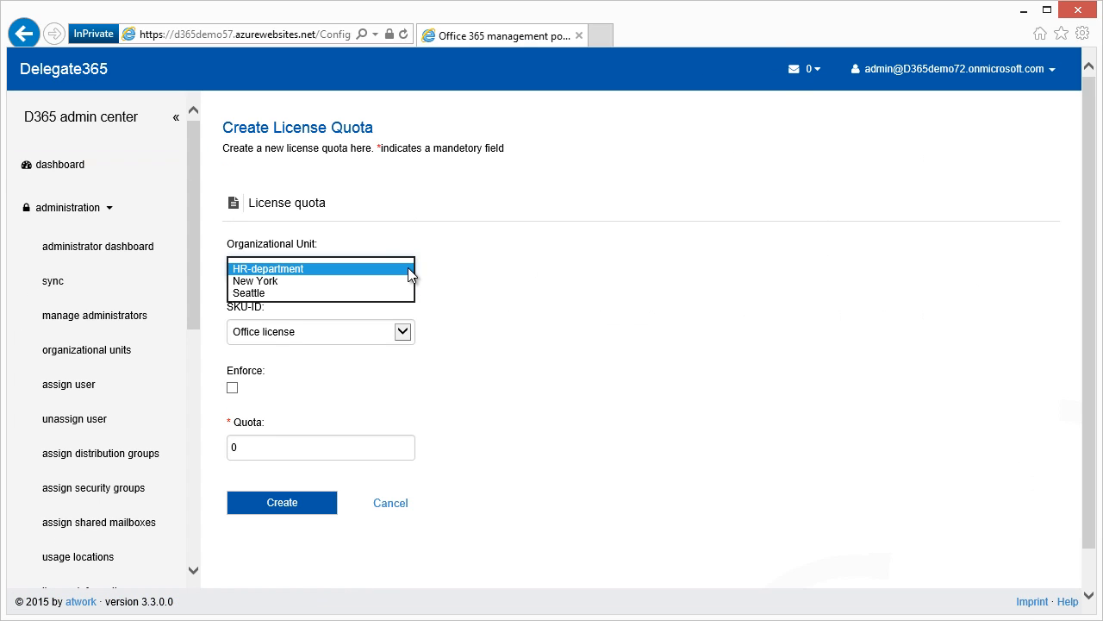
{"action": "left_click", "coordinate": [361, 282]}
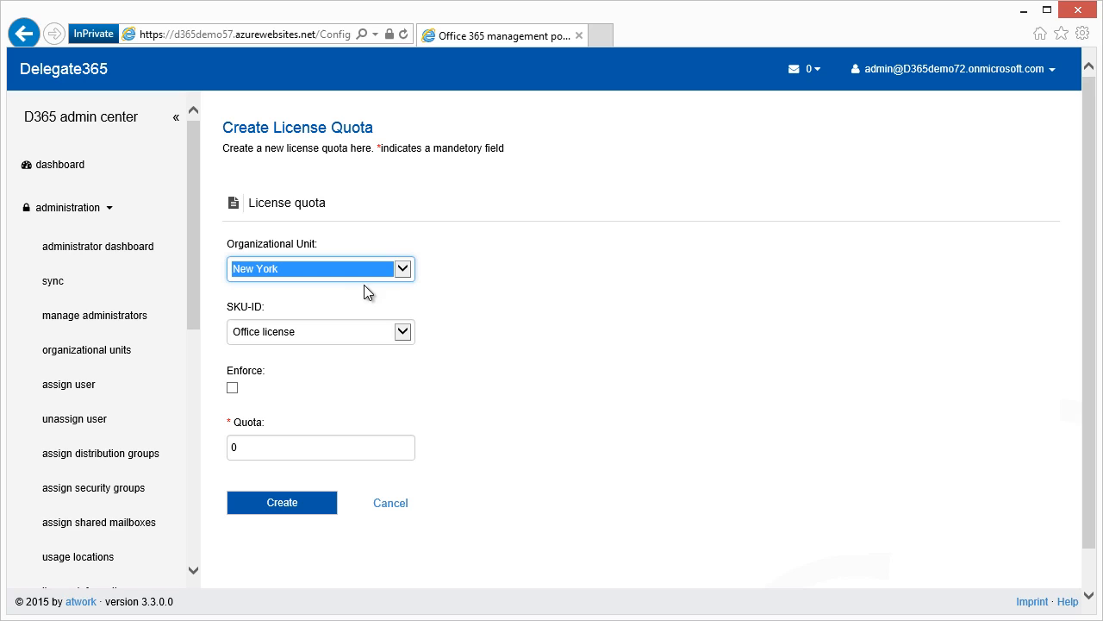
{"action": "left_click", "coordinate": [402, 333]}
{"action": "left_click", "coordinate": [403, 338]}
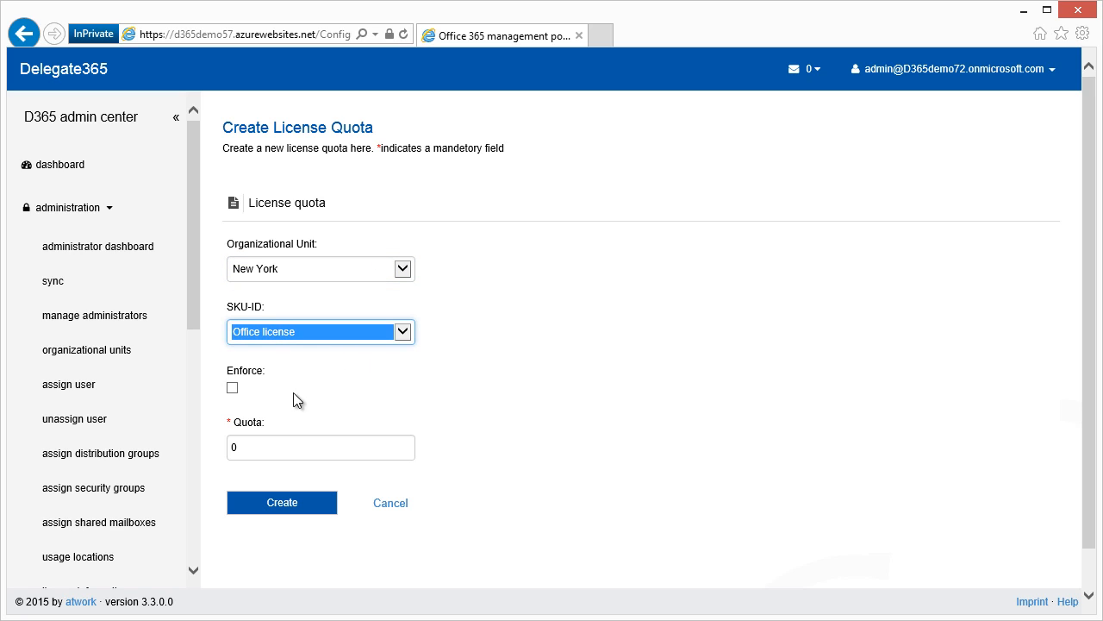
{"action": "double_click", "coordinate": [241, 446]}
{"action": "type", "text": "10"}
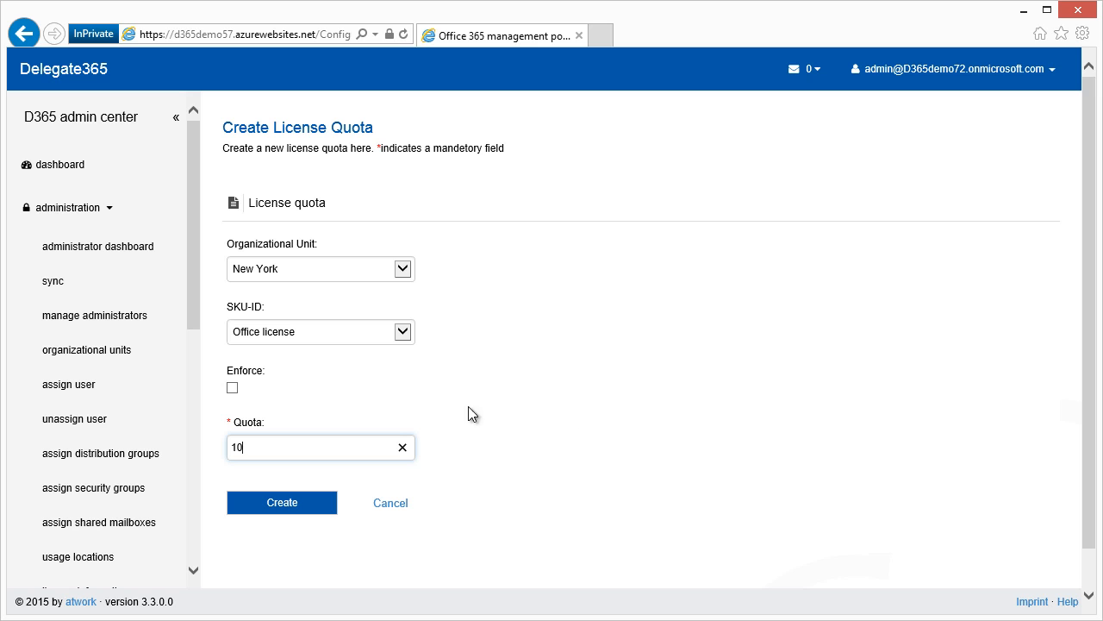
{"action": "left_click", "coordinate": [232, 387]}
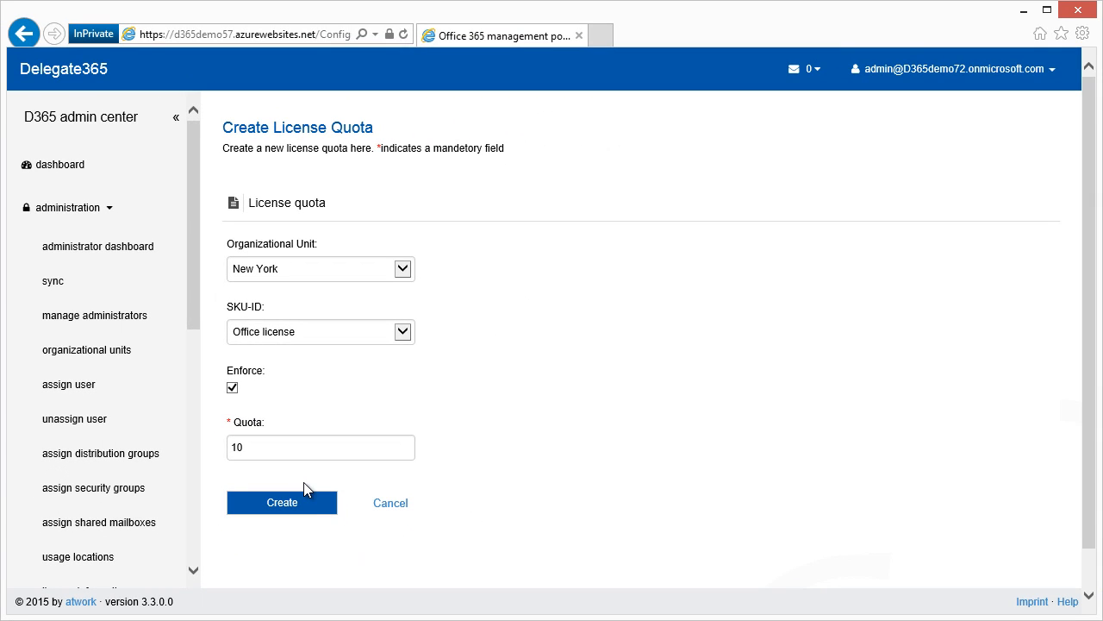
{"action": "left_click", "coordinate": [308, 500]}
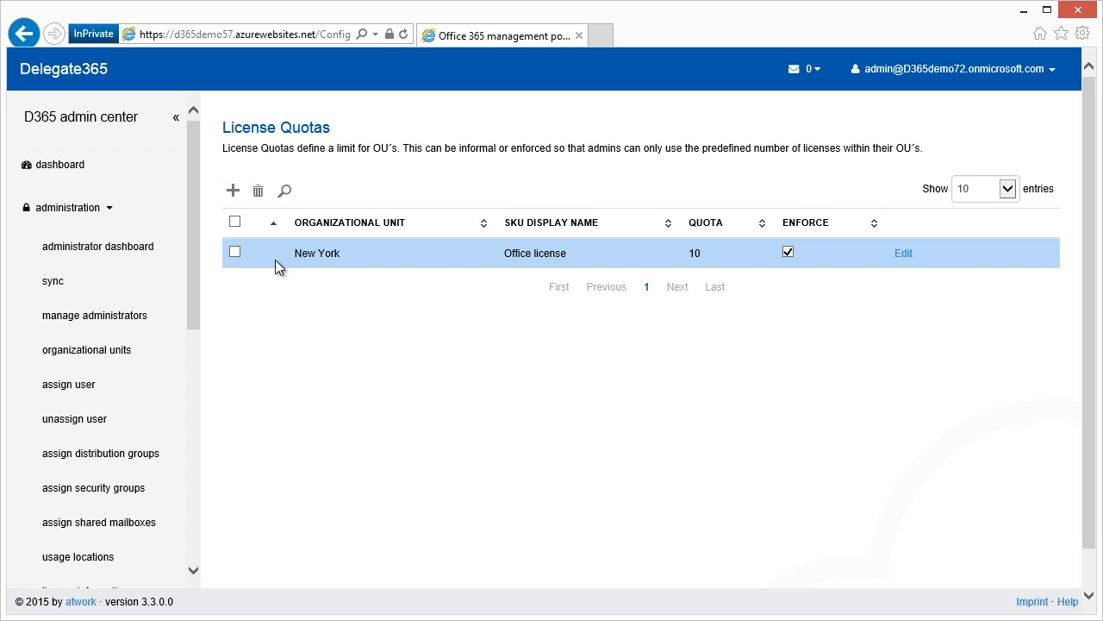
Step: Add another enforced license quota of 5 for the Seattle organizational unit, using the Office license SKU
{"action": "left_click", "coordinate": [233, 191]}
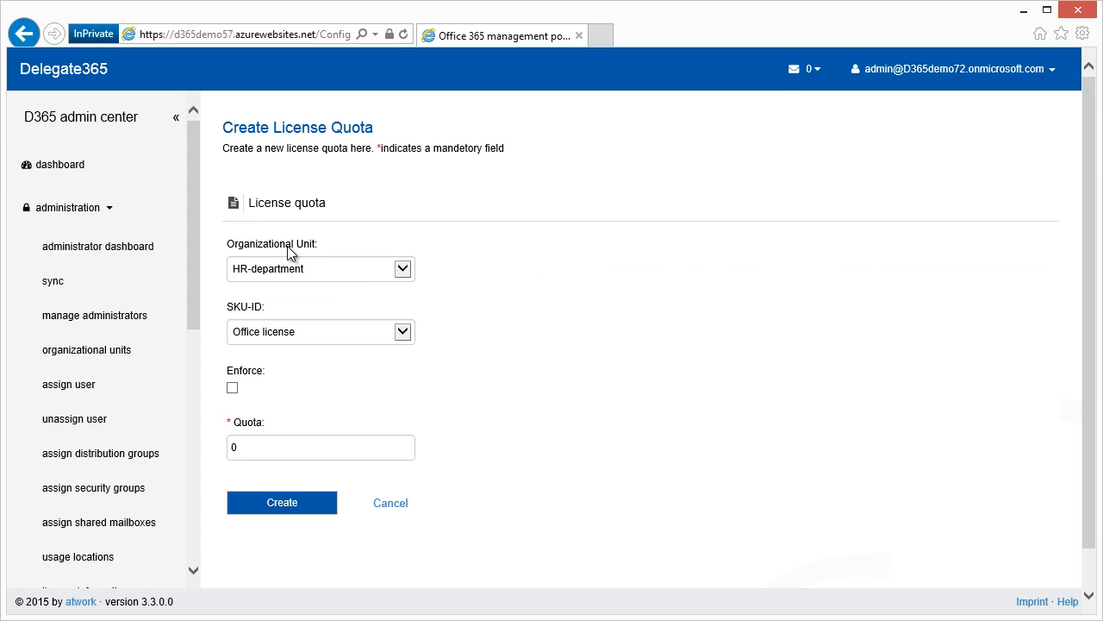
{"action": "left_click", "coordinate": [342, 269]}
{"action": "left_click", "coordinate": [308, 296]}
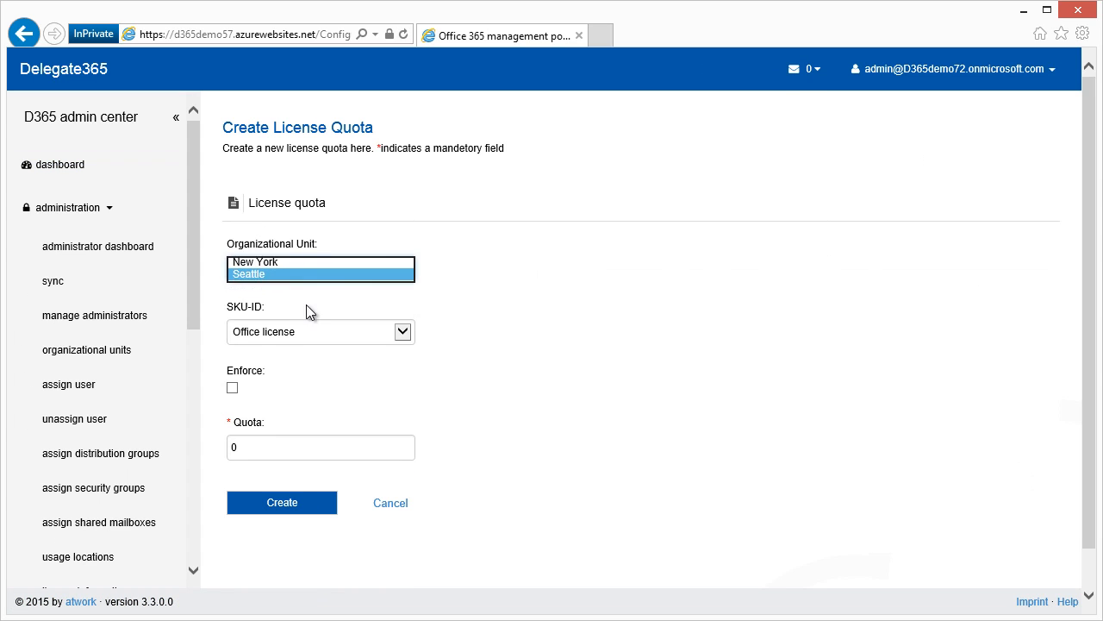
{"action": "left_click", "coordinate": [306, 338]}
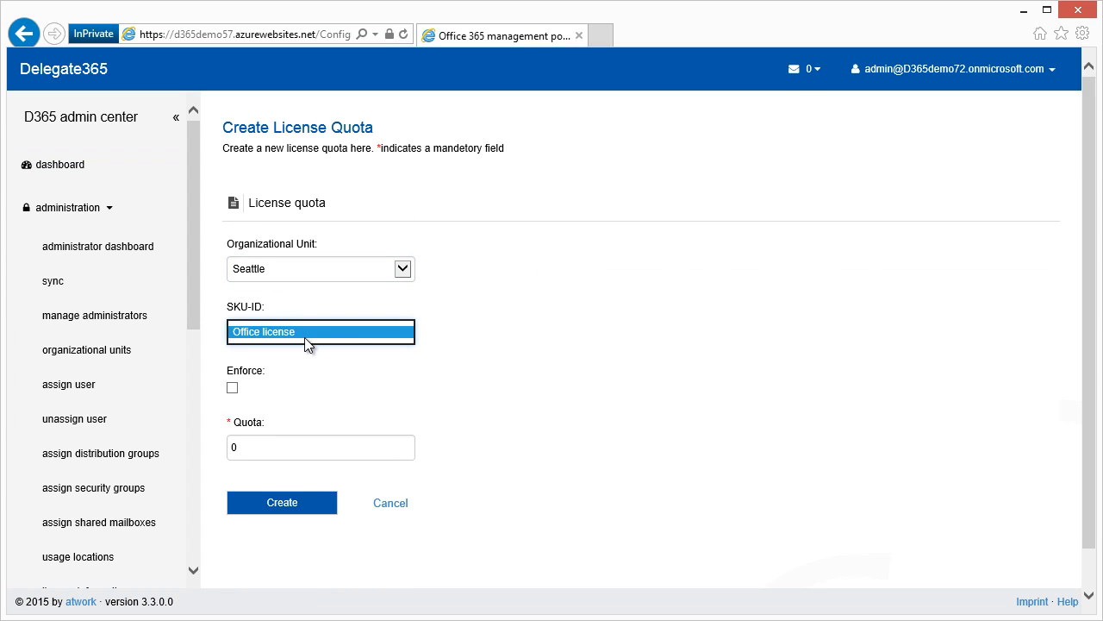
{"action": "left_click", "coordinate": [232, 387]}
{"action": "double_click", "coordinate": [249, 447]}
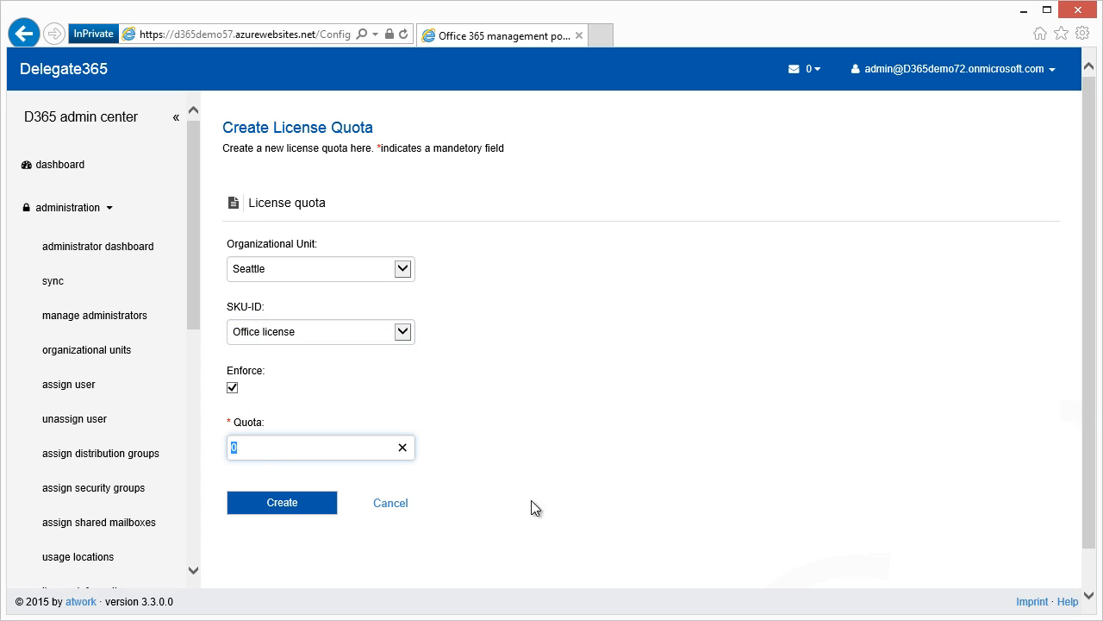
{"action": "type", "text": "5"}
{"action": "left_click", "coordinate": [321, 513]}
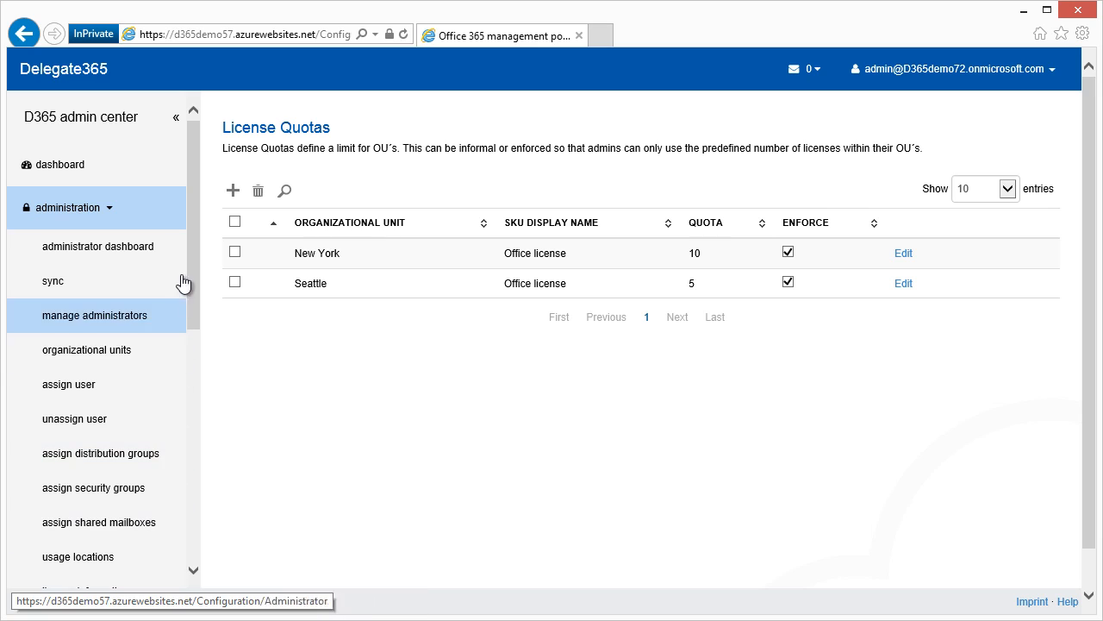
Step: Assign the Office license without Office Professional Plus, SharePoint Online and Office Web Apps to the New York user and User Five
{"action": "left_click", "coordinate": [158, 224]}
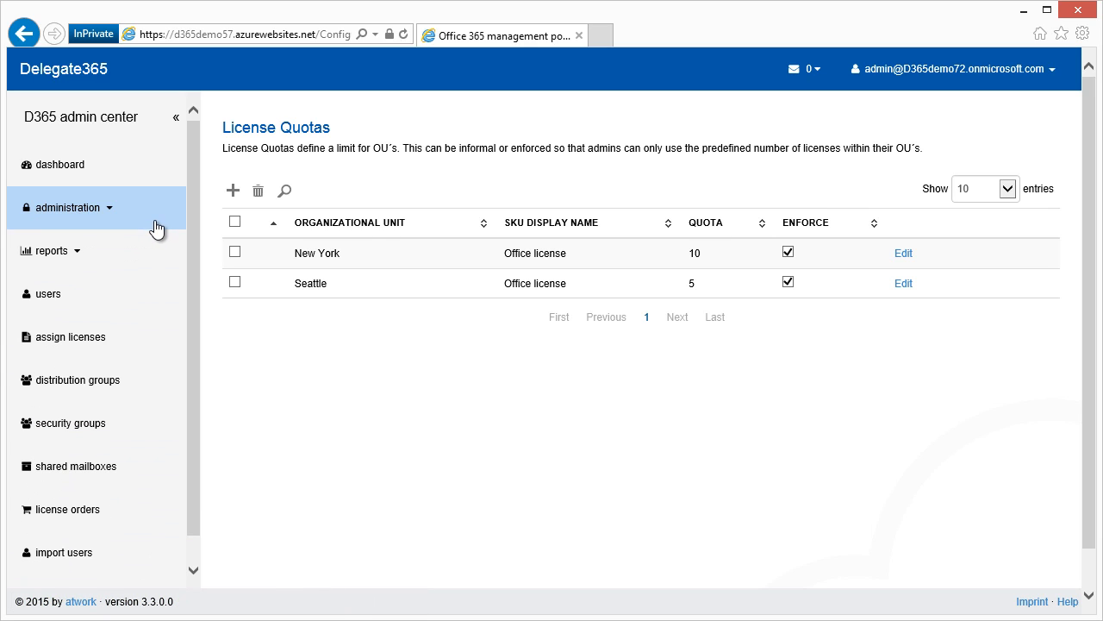
{"action": "left_click", "coordinate": [133, 344]}
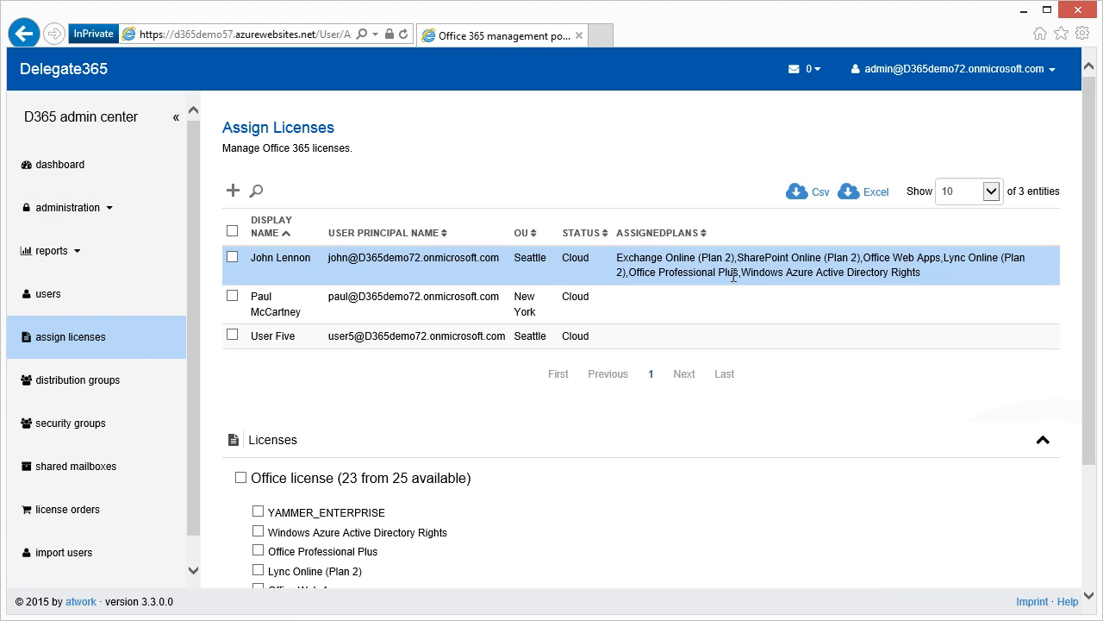
{"action": "left_click", "coordinate": [231, 297]}
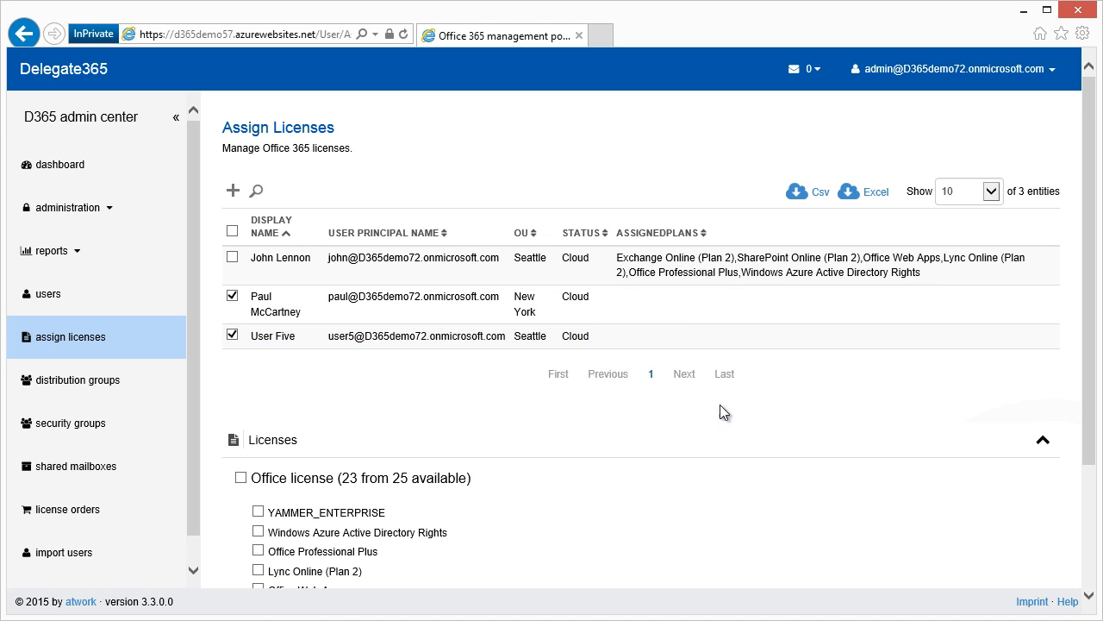
{"action": "left_click_drag", "start_coordinate": [1090, 387], "coordinate": [1074, 482]}
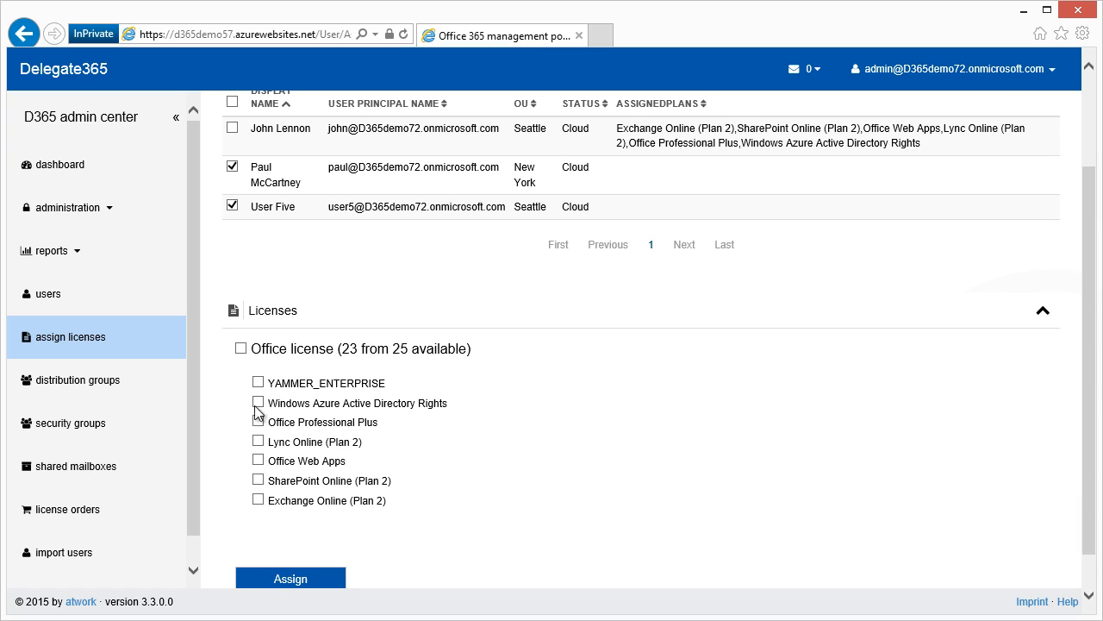
{"action": "left_click", "coordinate": [242, 351]}
{"action": "left_click", "coordinate": [258, 421]}
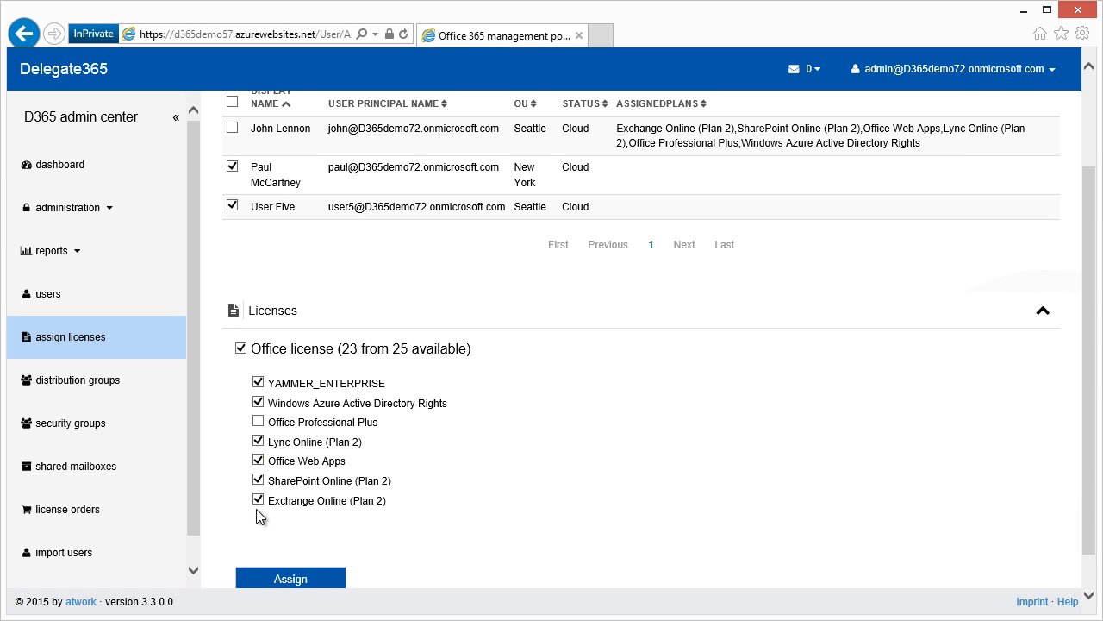
{"action": "left_click", "coordinate": [258, 480]}
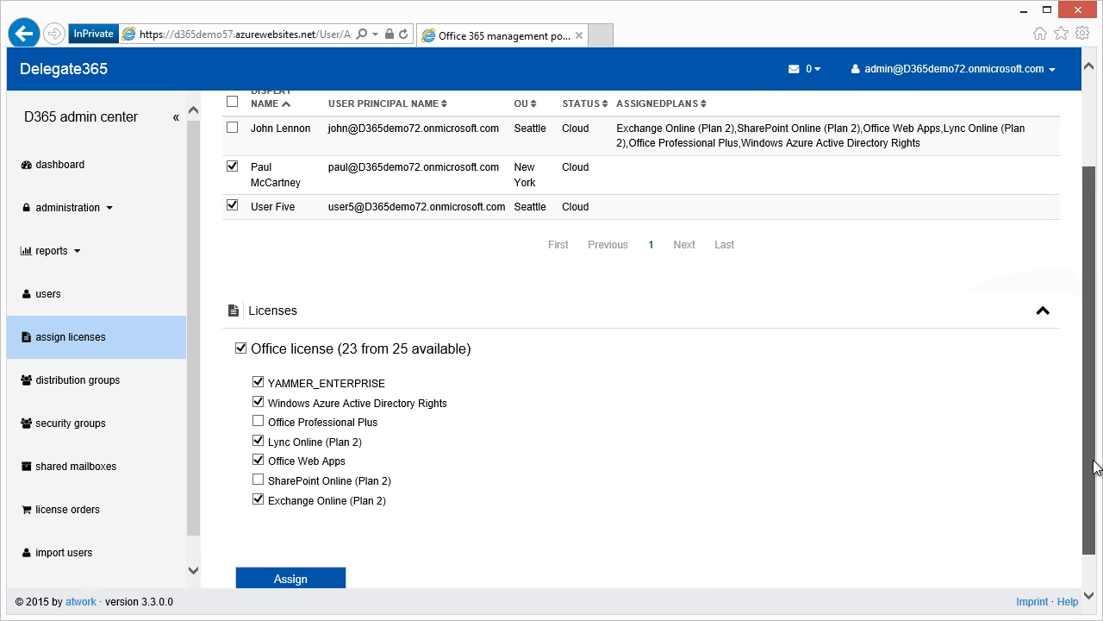
{"action": "scroll", "coordinate": [1094, 470], "scroll_direction": "down", "scroll_amount": 1}
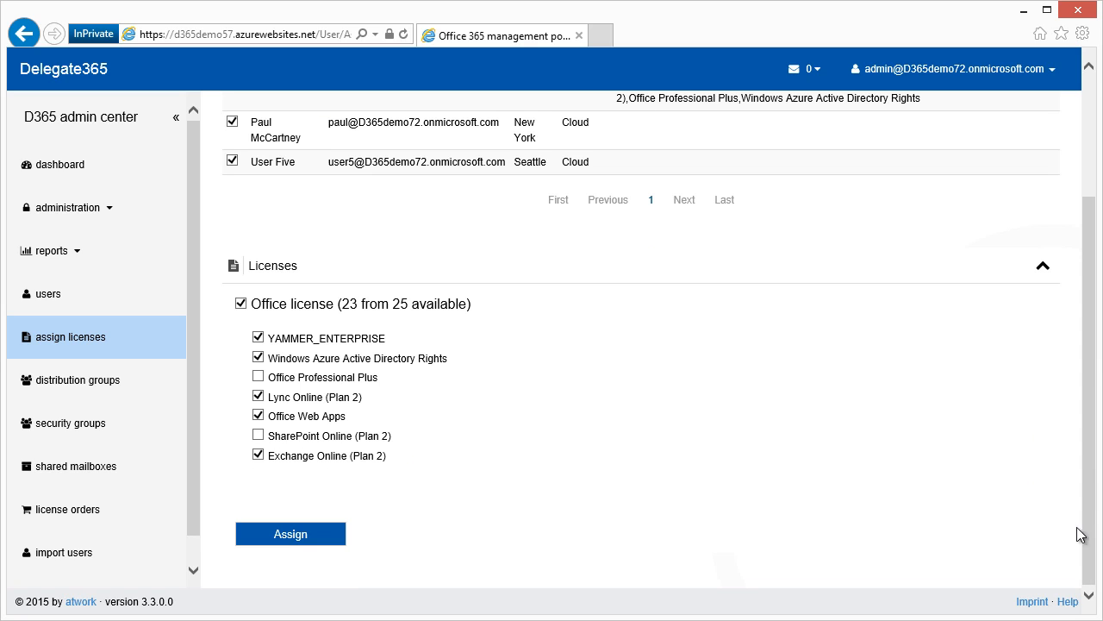
{"action": "left_click", "coordinate": [260, 417]}
{"action": "left_click", "coordinate": [318, 537]}
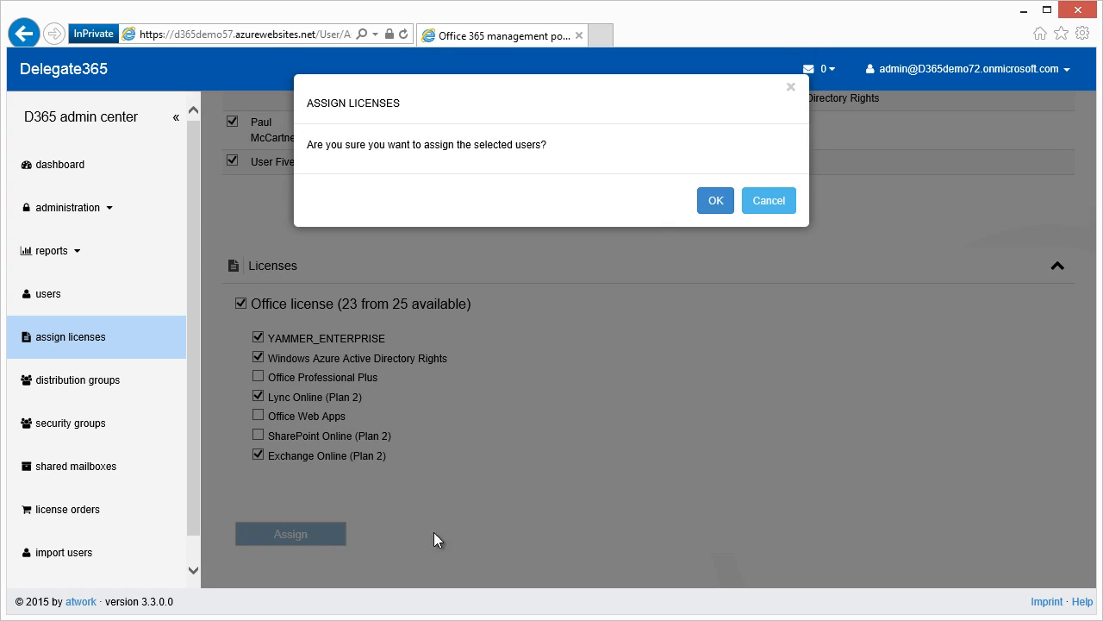
{"action": "left_click", "coordinate": [711, 201]}
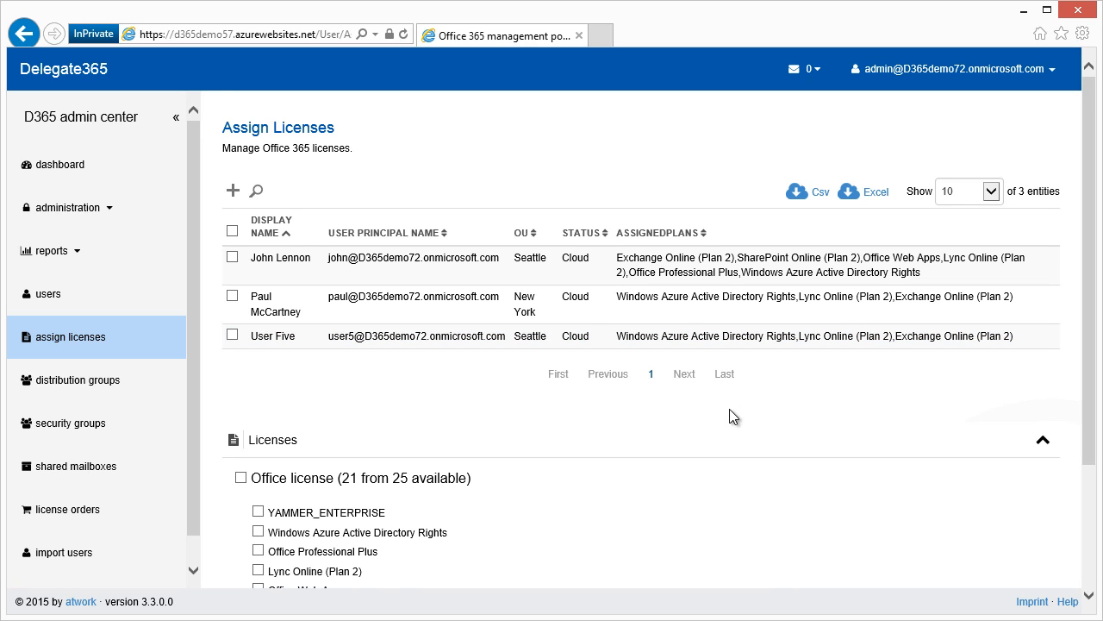
Step: Remove all assigned plans from the New York user and User Five by assigning them an empty license selection
{"action": "left_click", "coordinate": [231, 295]}
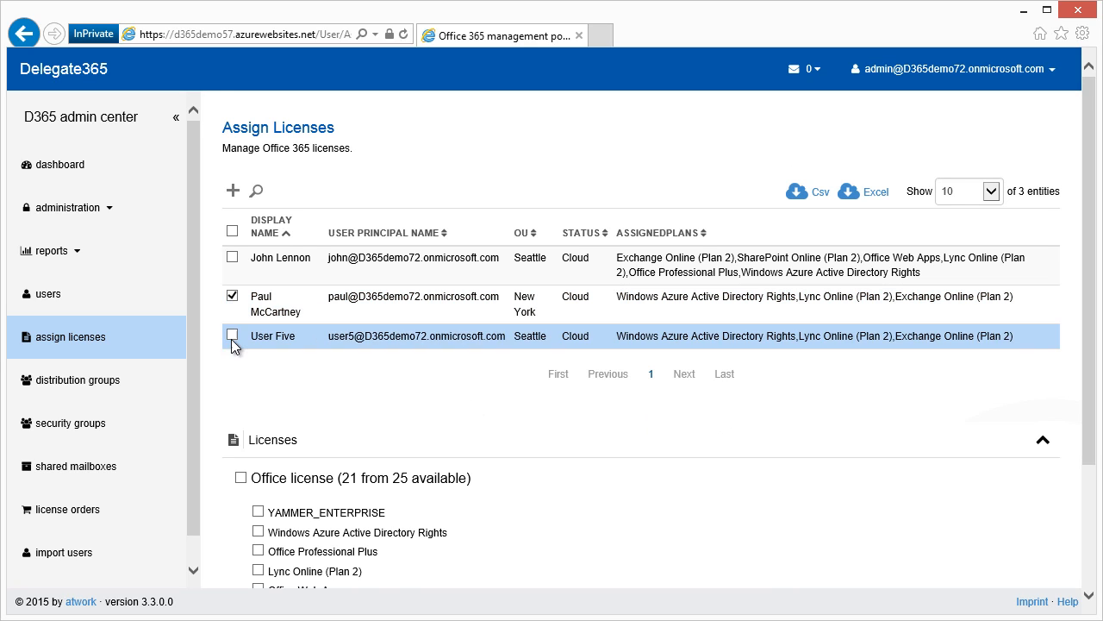
{"action": "left_click", "coordinate": [232, 335]}
{"action": "left_click_drag", "start_coordinate": [1090, 388], "coordinate": [1091, 522]}
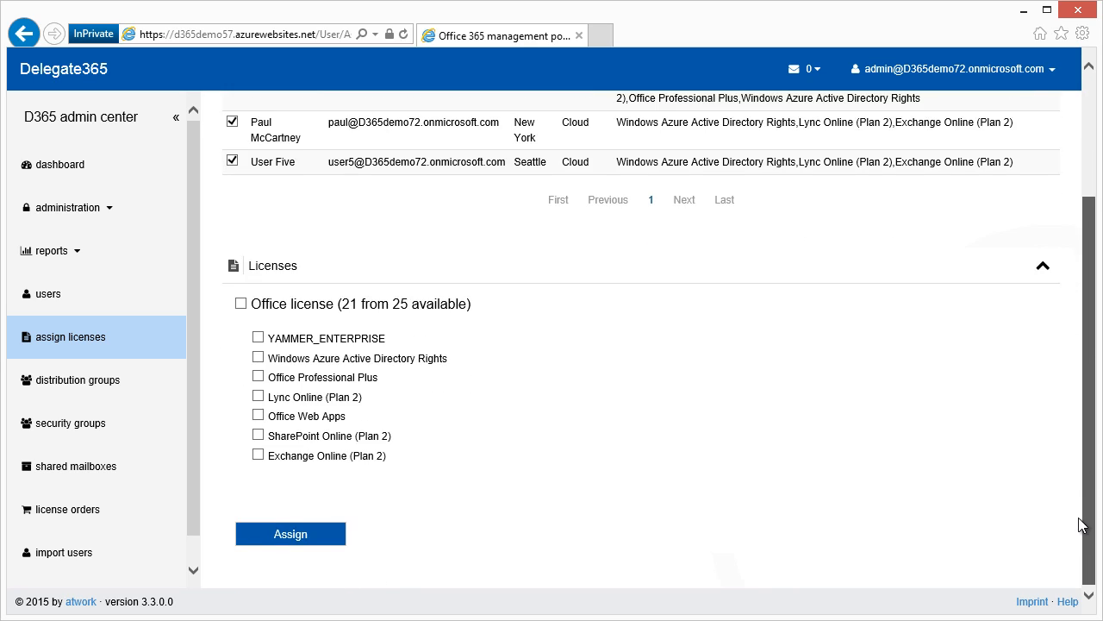
{"action": "left_click", "coordinate": [312, 534]}
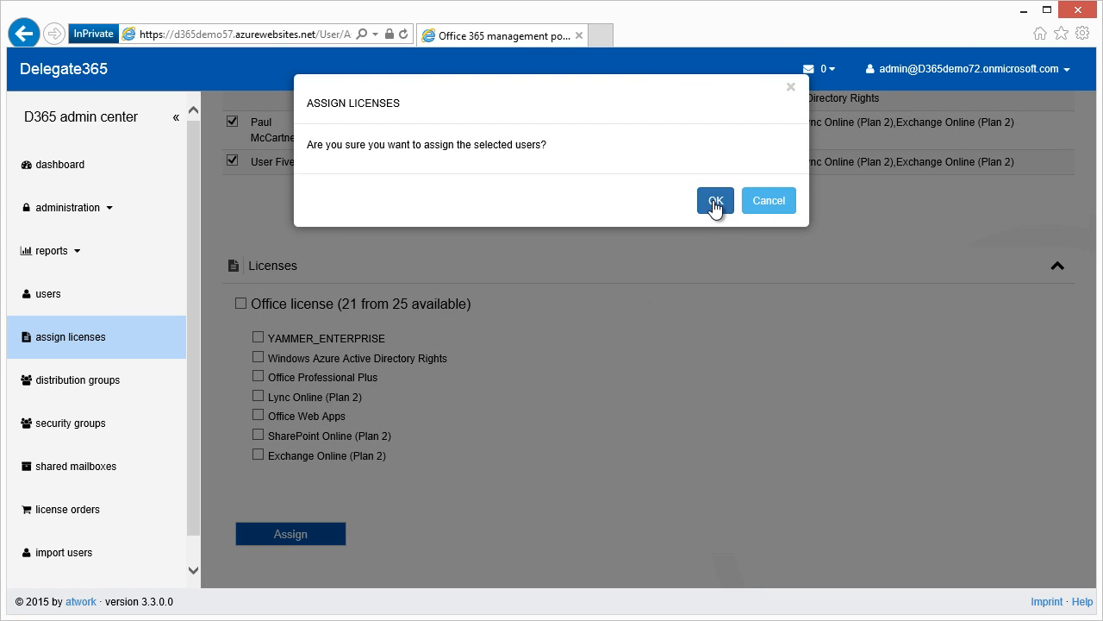
{"action": "left_click", "coordinate": [712, 201]}
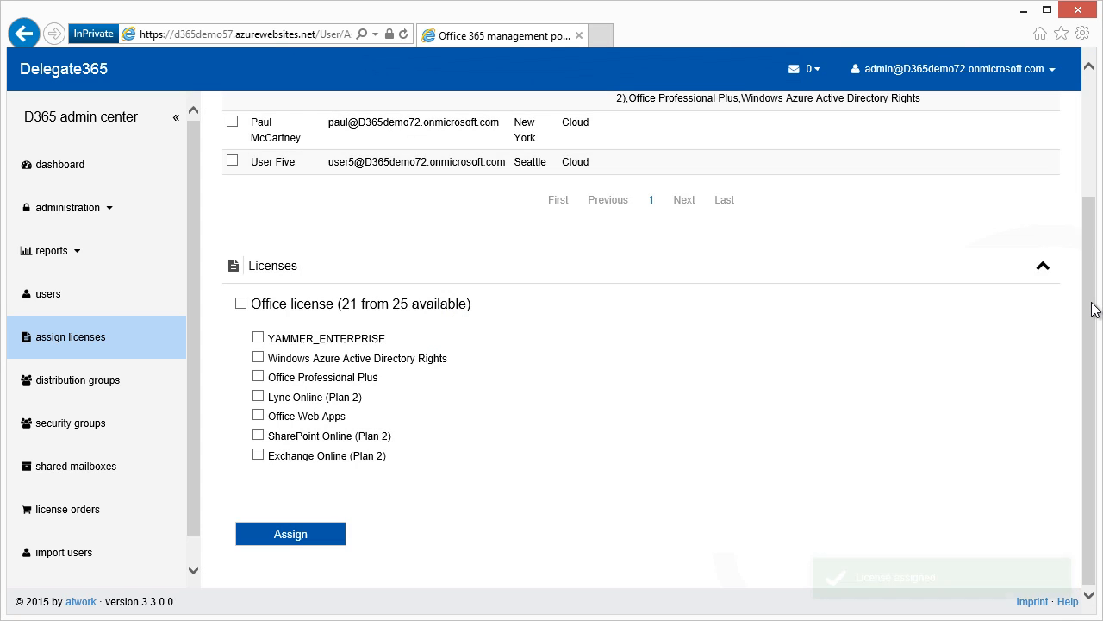
{"action": "left_click", "coordinate": [780, 310]}
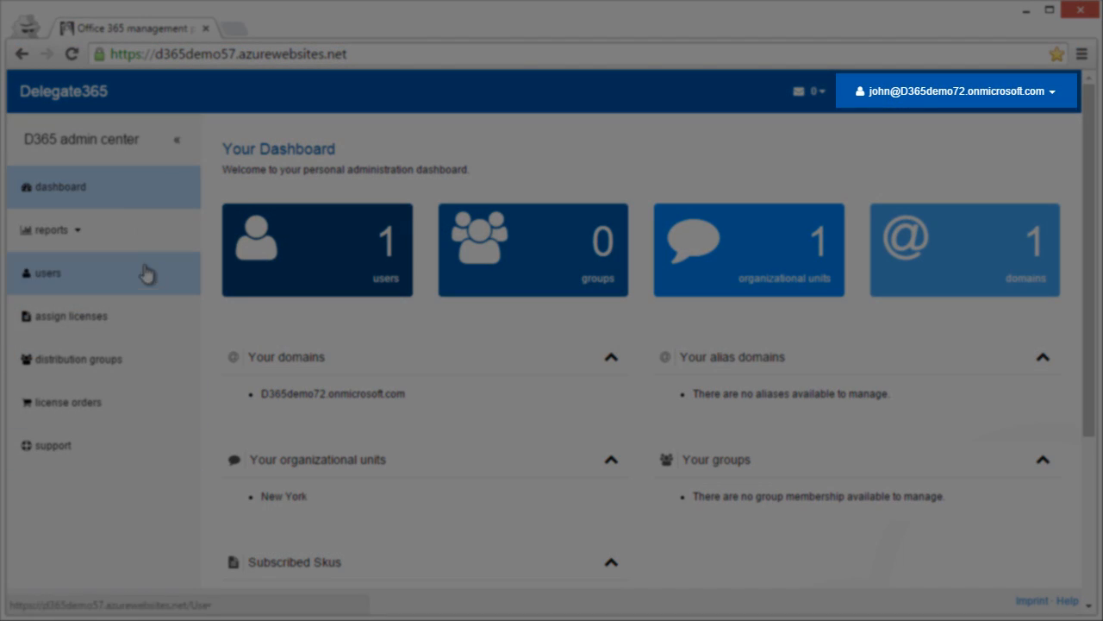
Step: Give the New York user the Office license without Office Professional Plus, Office Web Apps and SharePoint Online, and save the user's licenses
{"action": "left_click", "coordinate": [146, 273]}
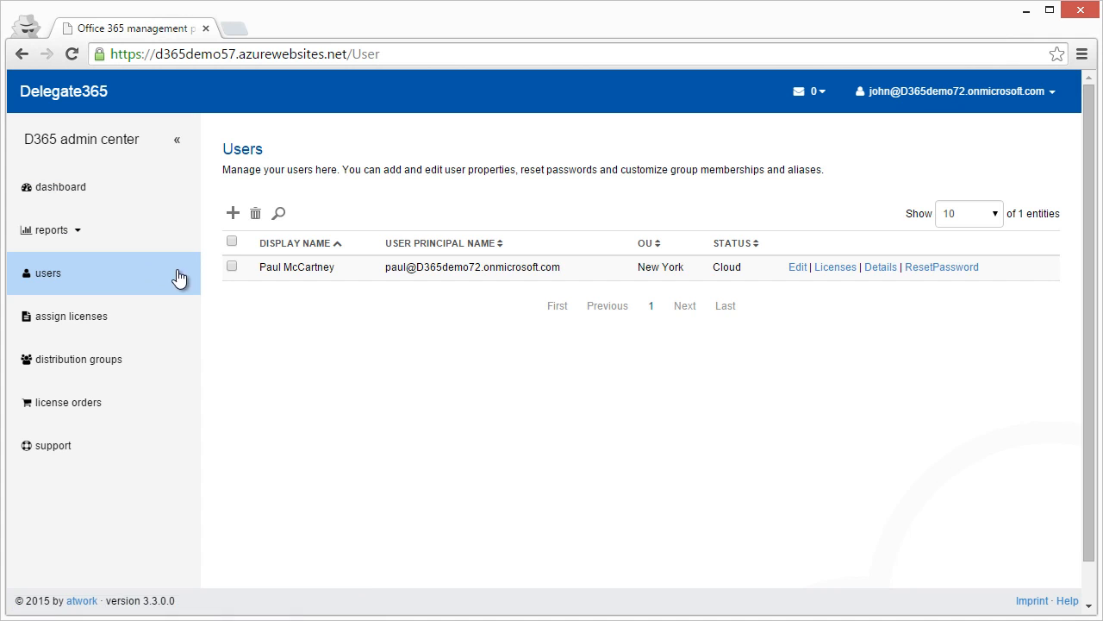
{"action": "left_click", "coordinate": [836, 268]}
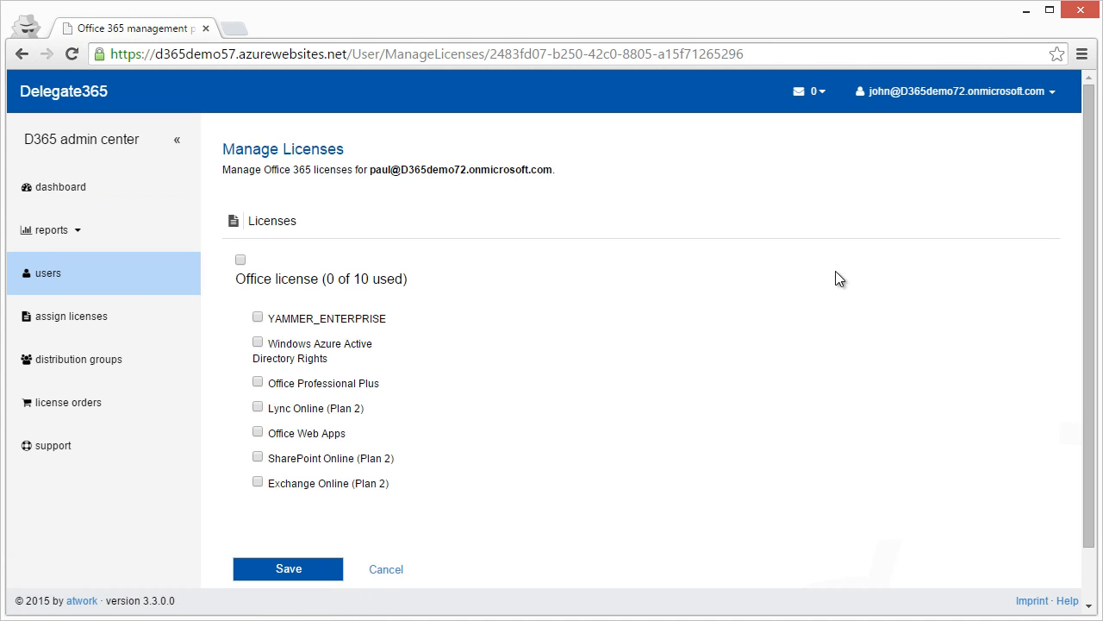
{"action": "left_click", "coordinate": [241, 259]}
{"action": "left_click", "coordinate": [257, 382]}
{"action": "left_click", "coordinate": [257, 432]}
{"action": "left_click", "coordinate": [256, 457]}
{"action": "left_click", "coordinate": [320, 568]}
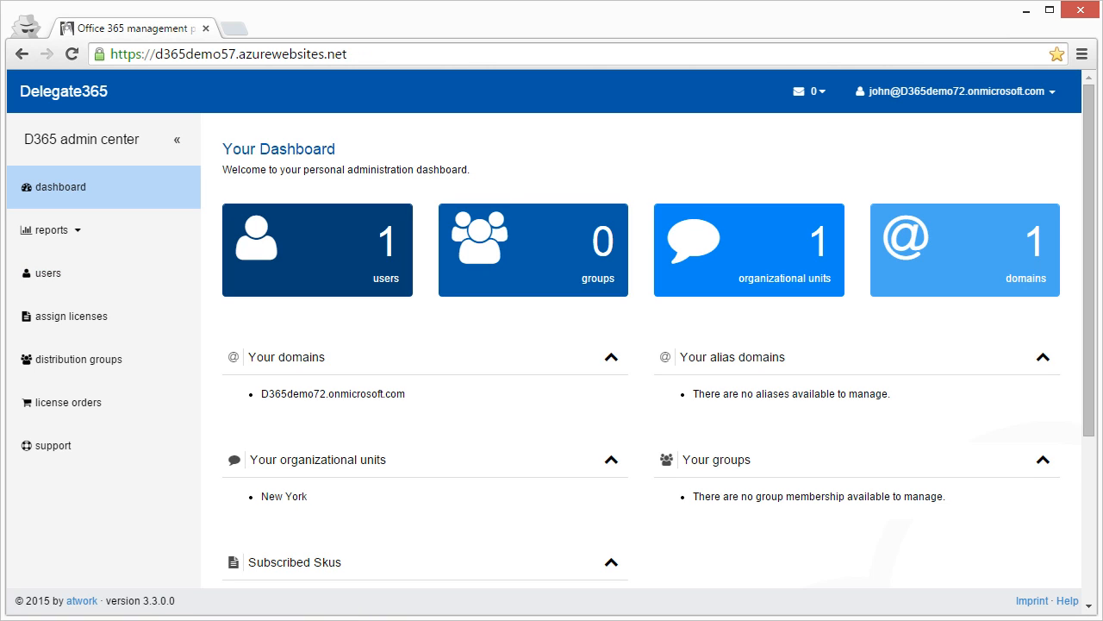
Step: Create a license order for the New York organizational unit requesting 3 of the Office license, with the order comment "pls. quick"
{"action": "left_click", "coordinate": [120, 410]}
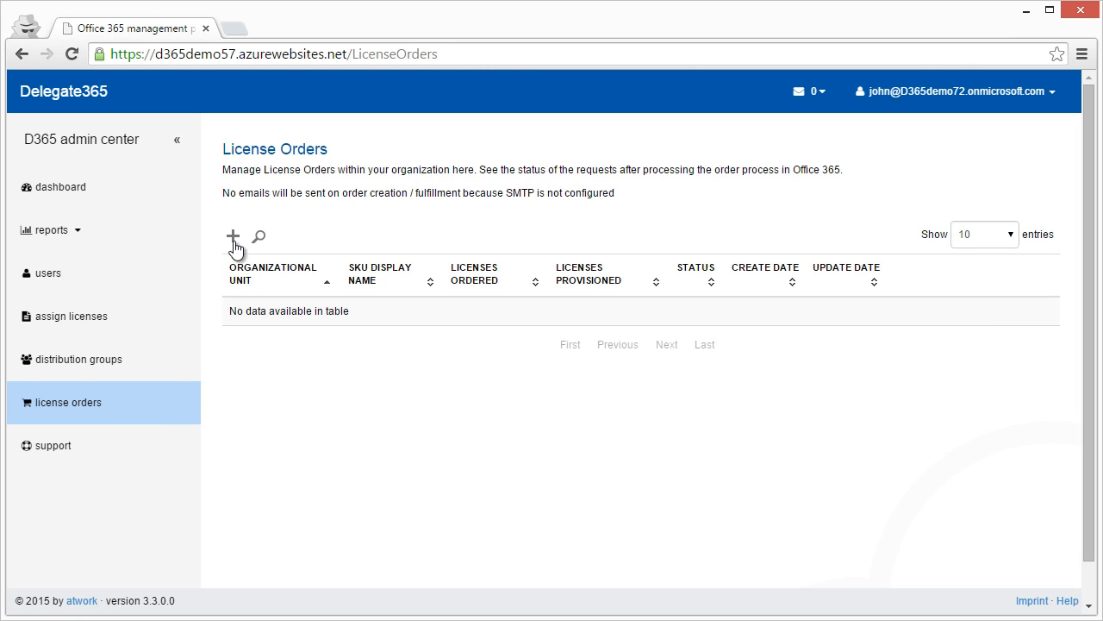
{"action": "left_click", "coordinate": [233, 237]}
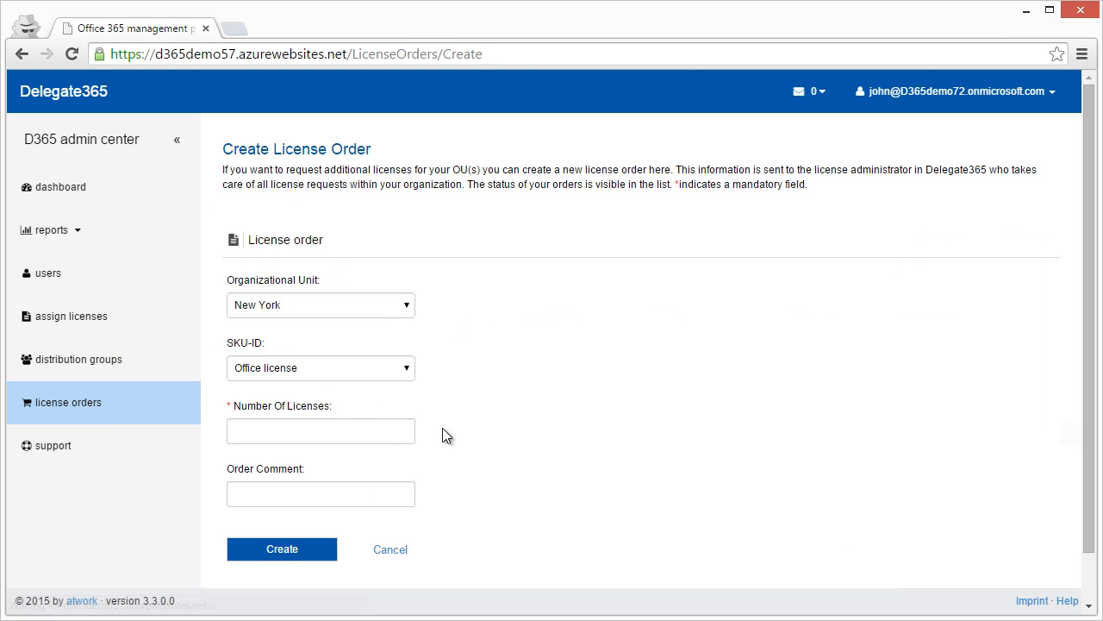
{"action": "left_click", "coordinate": [406, 308]}
{"action": "left_click", "coordinate": [408, 312]}
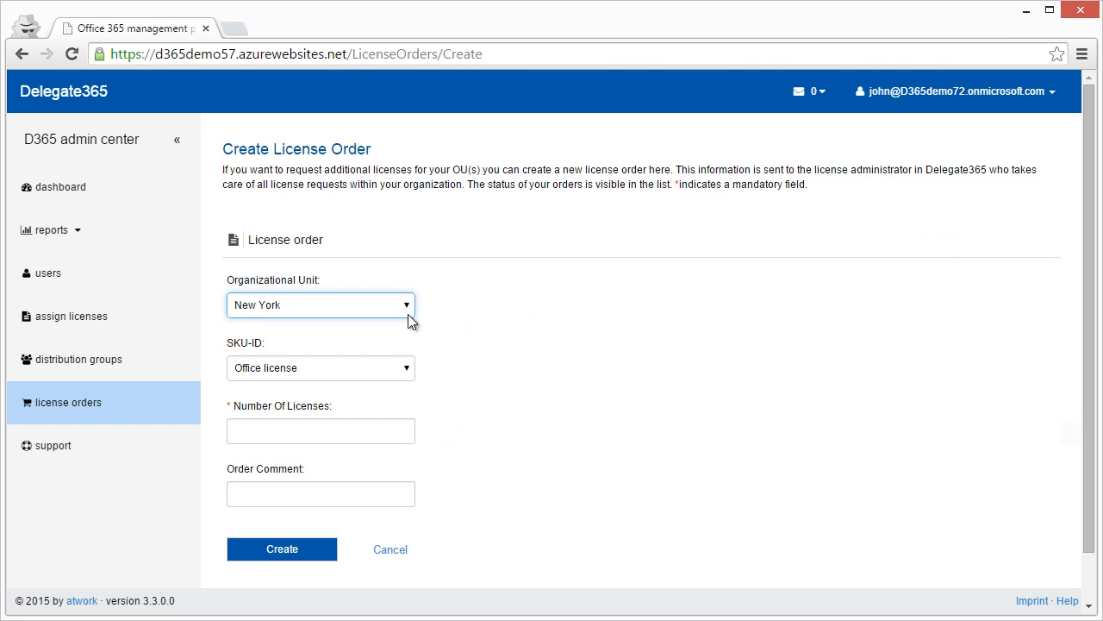
{"action": "left_click", "coordinate": [409, 368]}
{"action": "left_click", "coordinate": [405, 385]}
{"action": "left_click", "coordinate": [382, 423]}
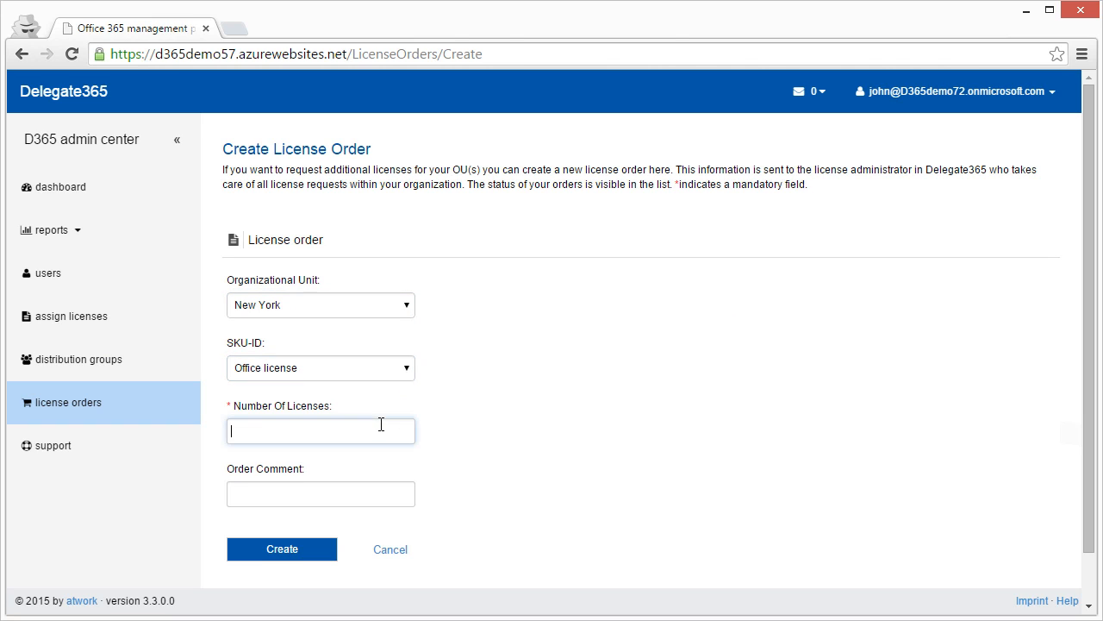
{"action": "type", "text": "3"}
{"action": "left_click", "coordinate": [333, 488]}
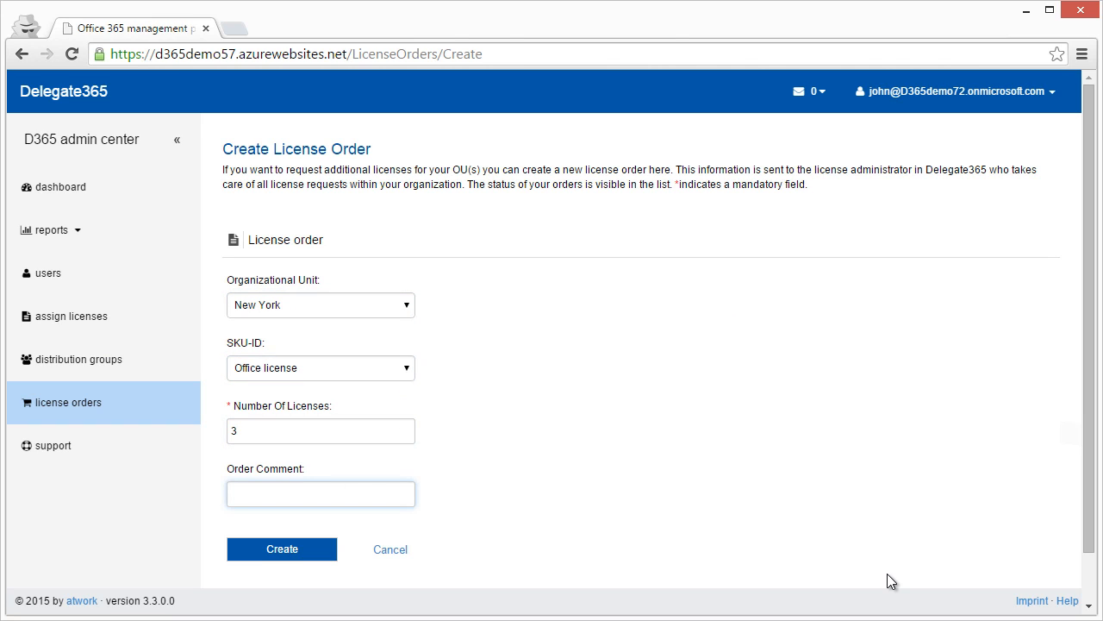
{"action": "type", "text": "pls. quick"}
{"action": "left_click", "coordinate": [309, 556]}
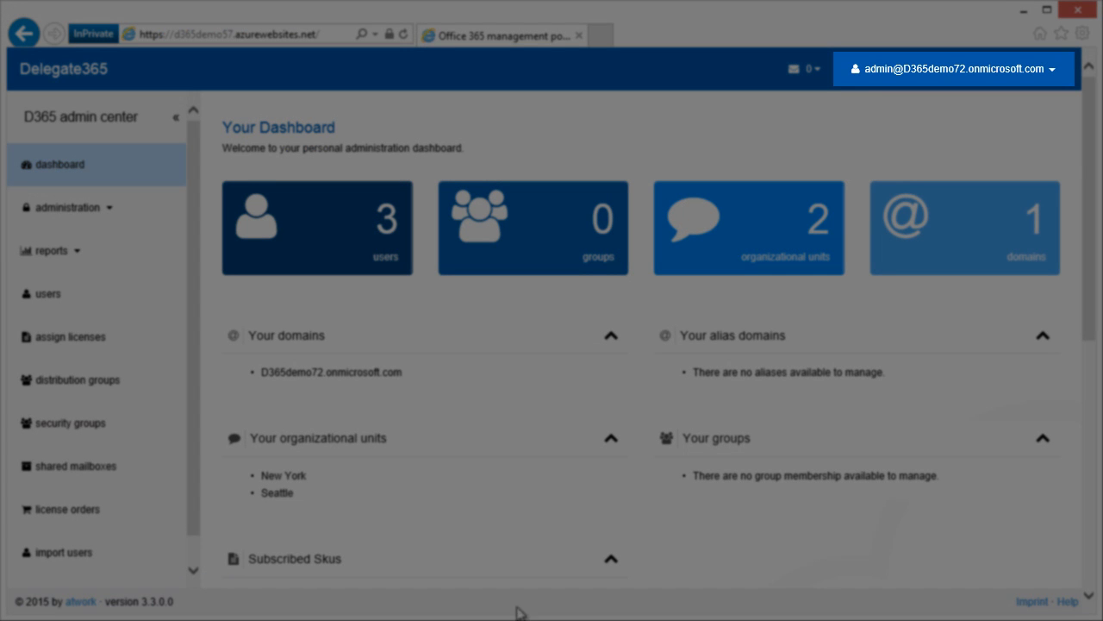
Step: In the main administrator's session, save New York's license order as Provisioned with 2 provisioned licenses and the comment "done, you got 2 more licenses"
{"action": "left_click_drag", "start_coordinate": [192, 318], "coordinate": [192, 416]}
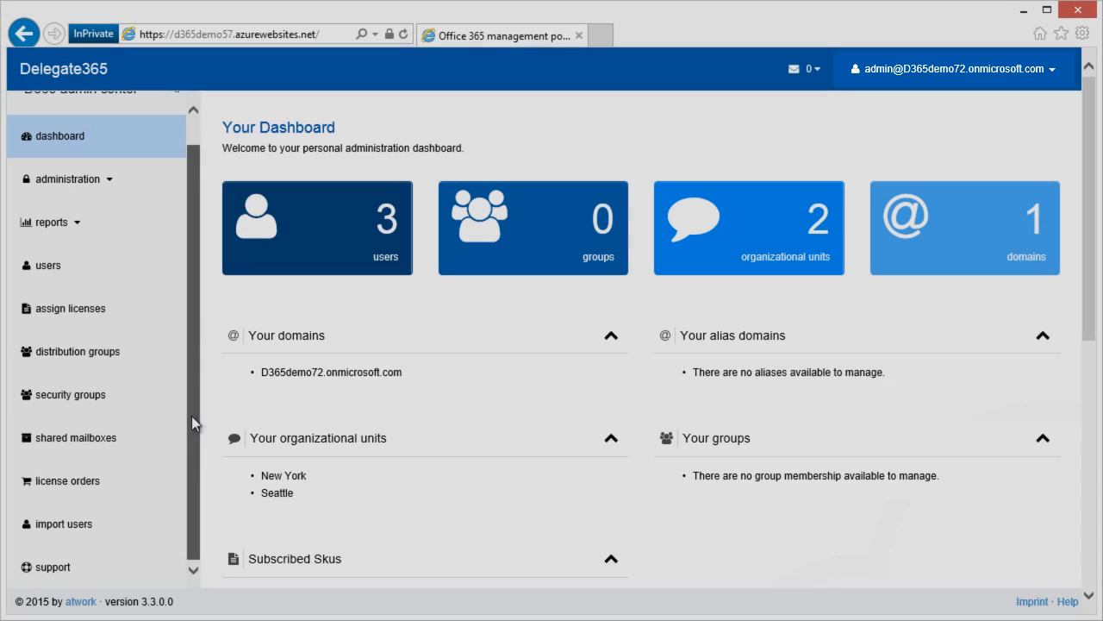
{"action": "left_click", "coordinate": [119, 481]}
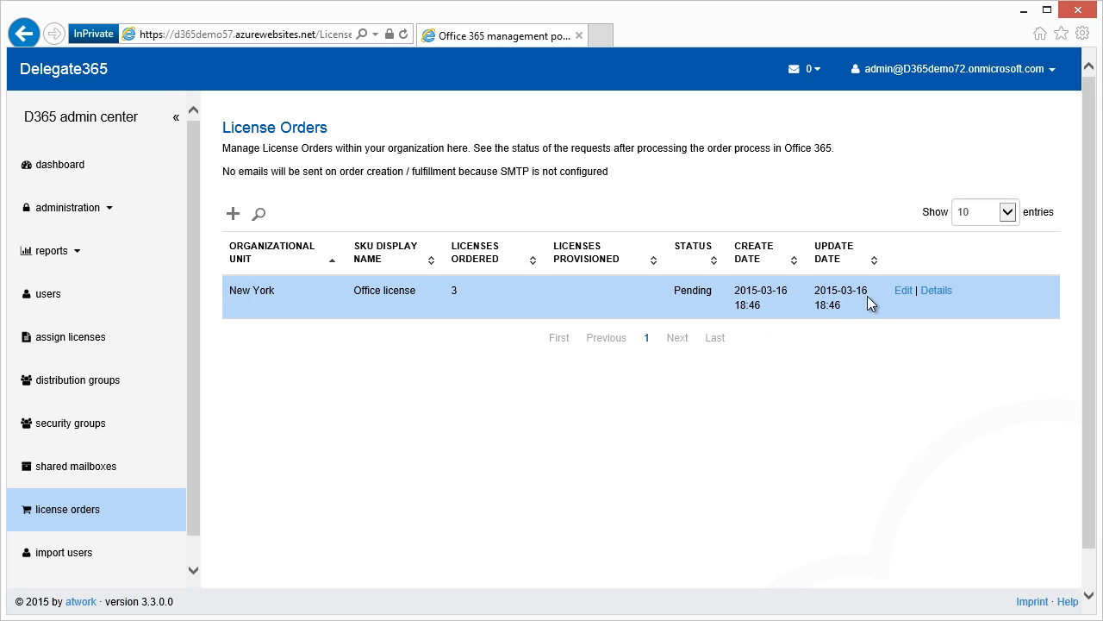
{"action": "left_click", "coordinate": [902, 291]}
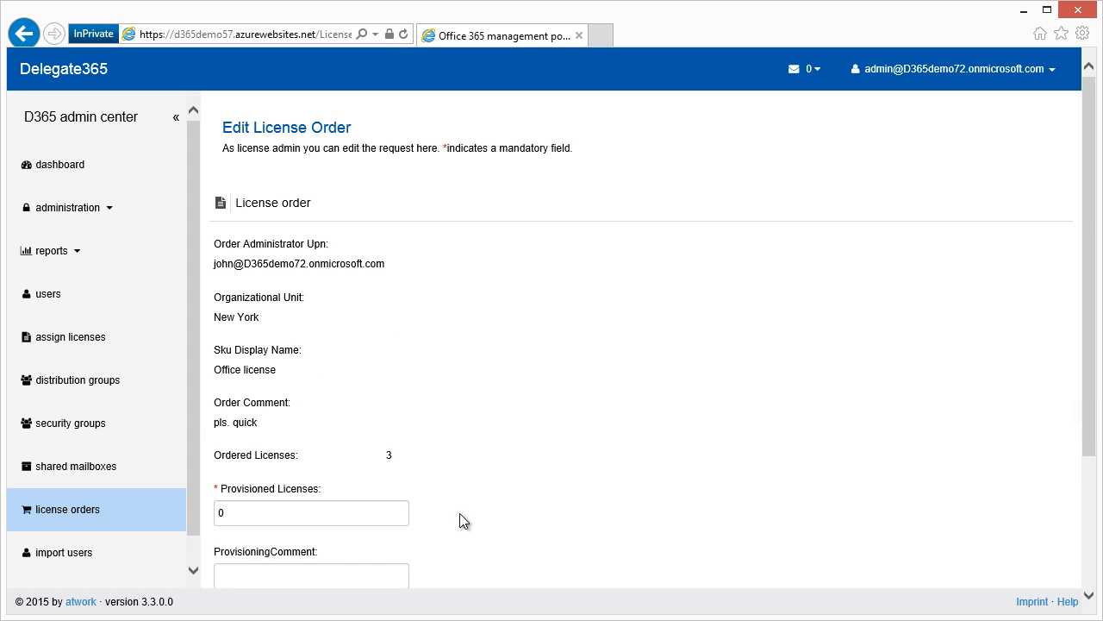
{"action": "left_click_drag", "start_coordinate": [1089, 443], "coordinate": [1089, 566]}
{"action": "left_click_drag", "start_coordinate": [245, 336], "coordinate": [195, 337]}
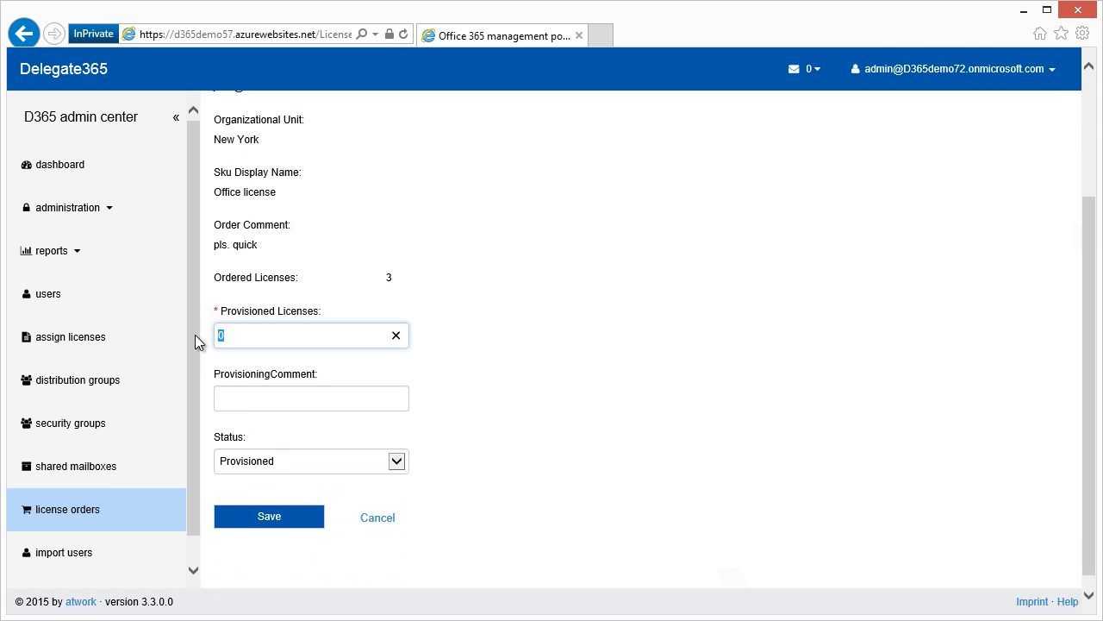
{"action": "type", "text": "2"}
{"action": "left_click", "coordinate": [352, 397]}
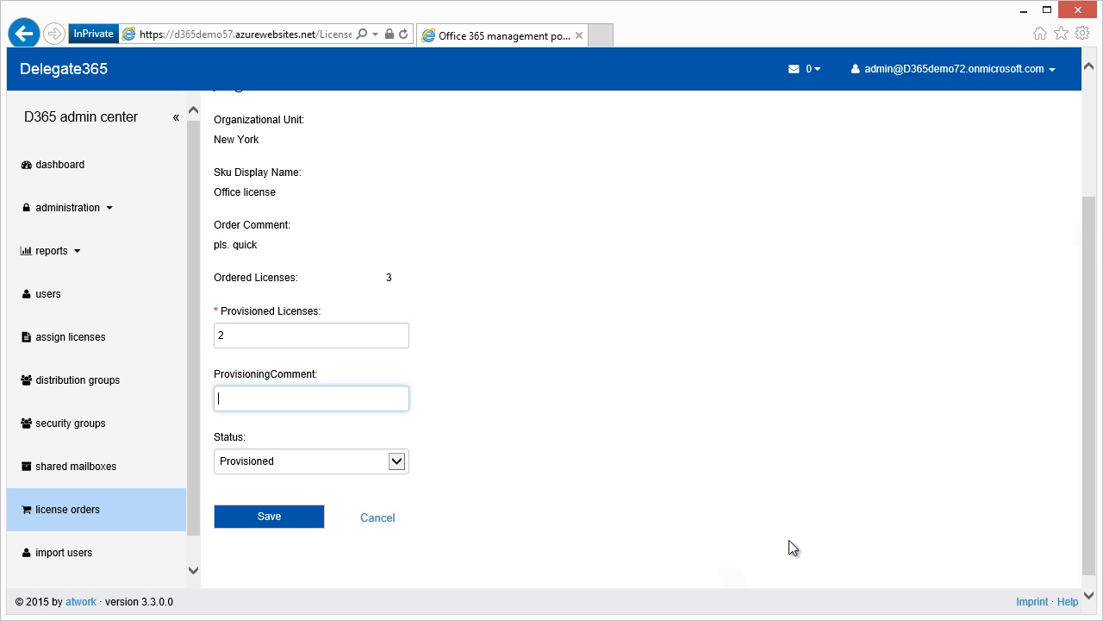
{"action": "type", "text": "done, you got 2 more licenses"}
{"action": "left_click", "coordinate": [397, 462]}
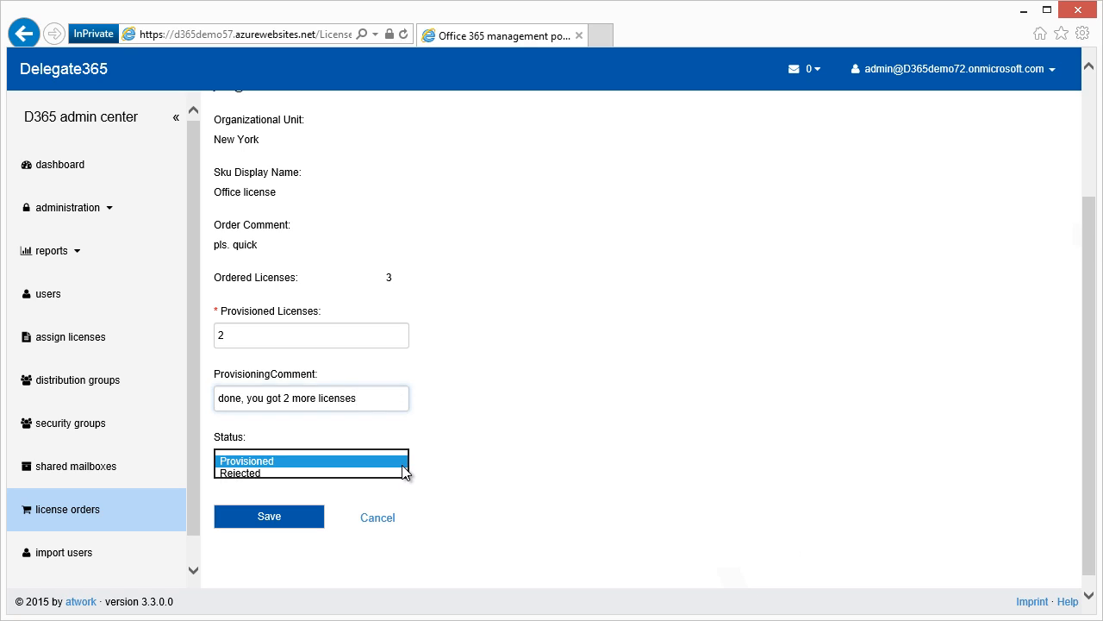
{"action": "left_click", "coordinate": [397, 461]}
{"action": "left_click", "coordinate": [295, 516]}
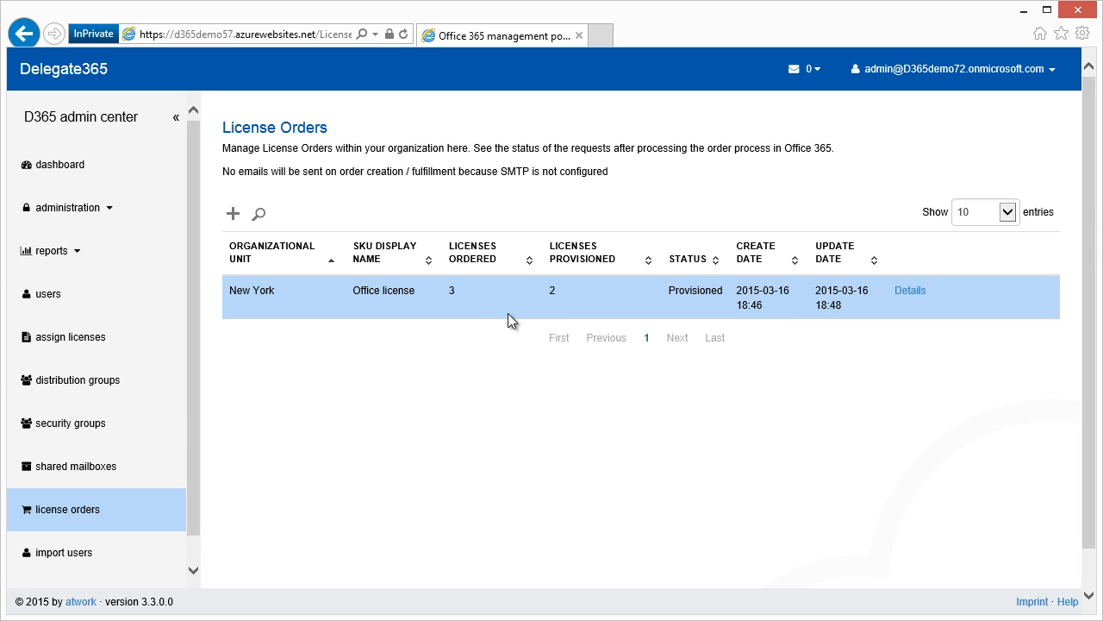
Step: Check the New York unit's Office license quota in the license quotas and leave its edit form without saving
{"action": "left_click", "coordinate": [129, 210]}
{"action": "left_click_drag", "start_coordinate": [190, 244], "coordinate": [188, 349]}
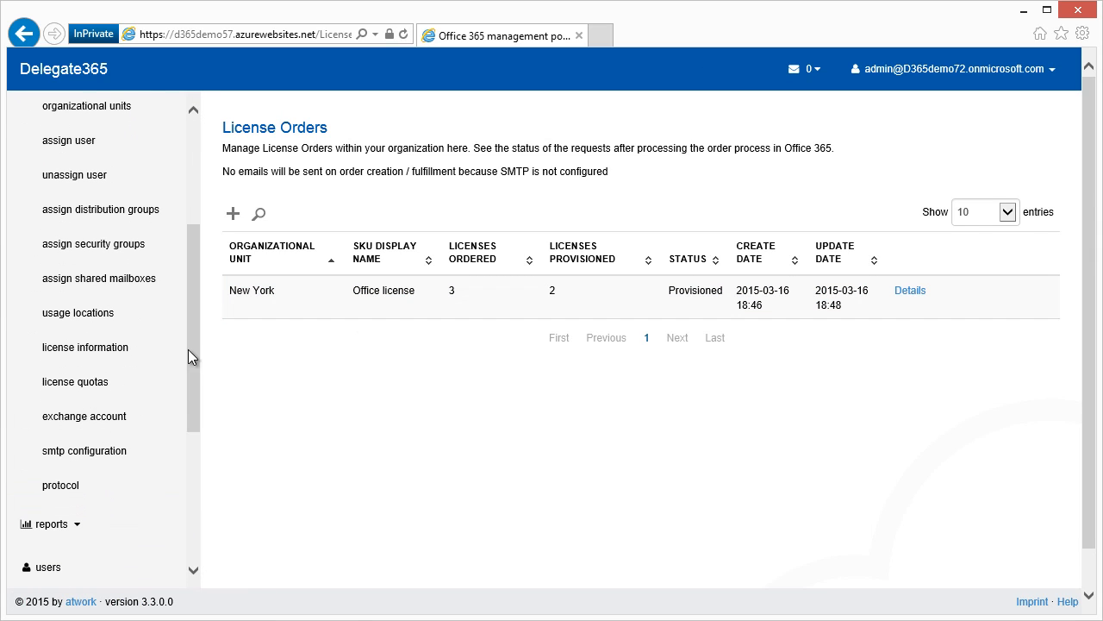
{"action": "left_click", "coordinate": [140, 384]}
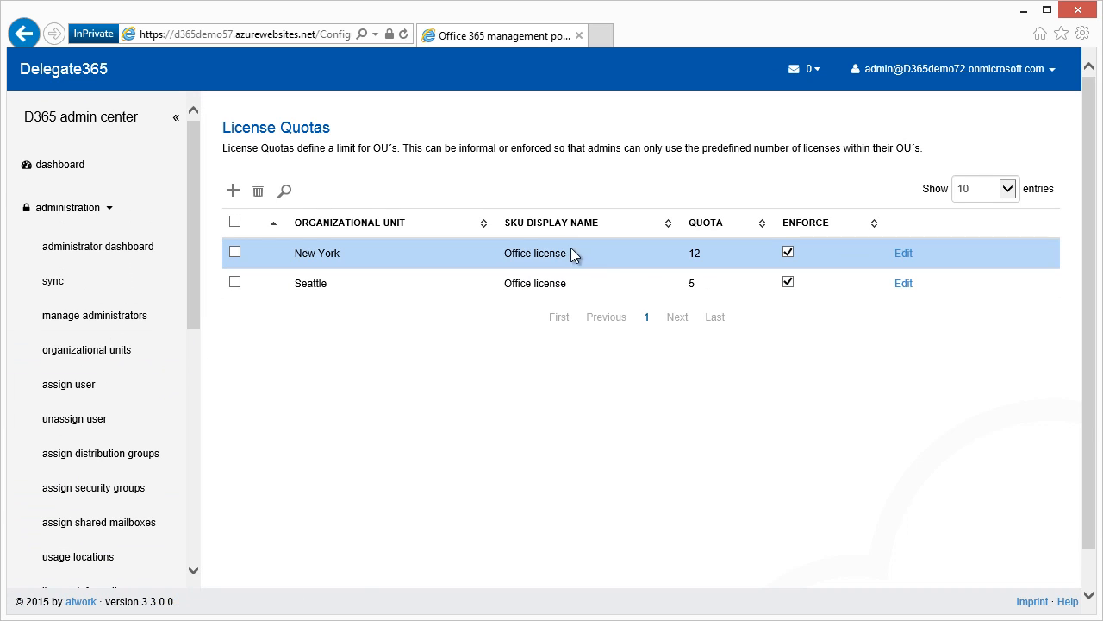
{"action": "left_click", "coordinate": [903, 252]}
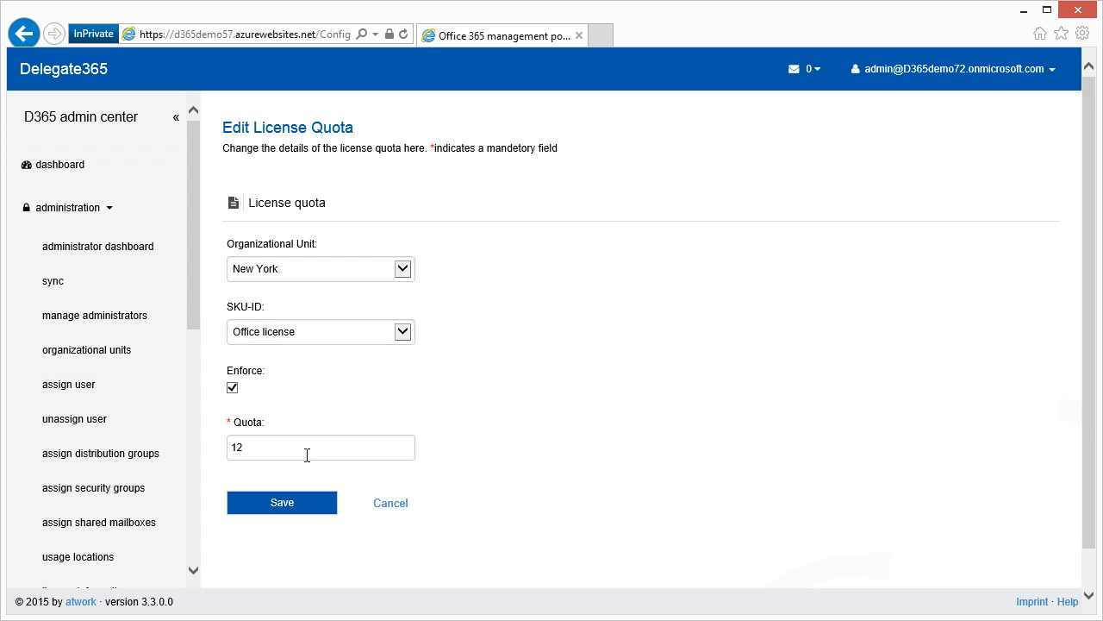
{"action": "left_click_drag", "start_coordinate": [284, 451], "coordinate": [199, 449]}
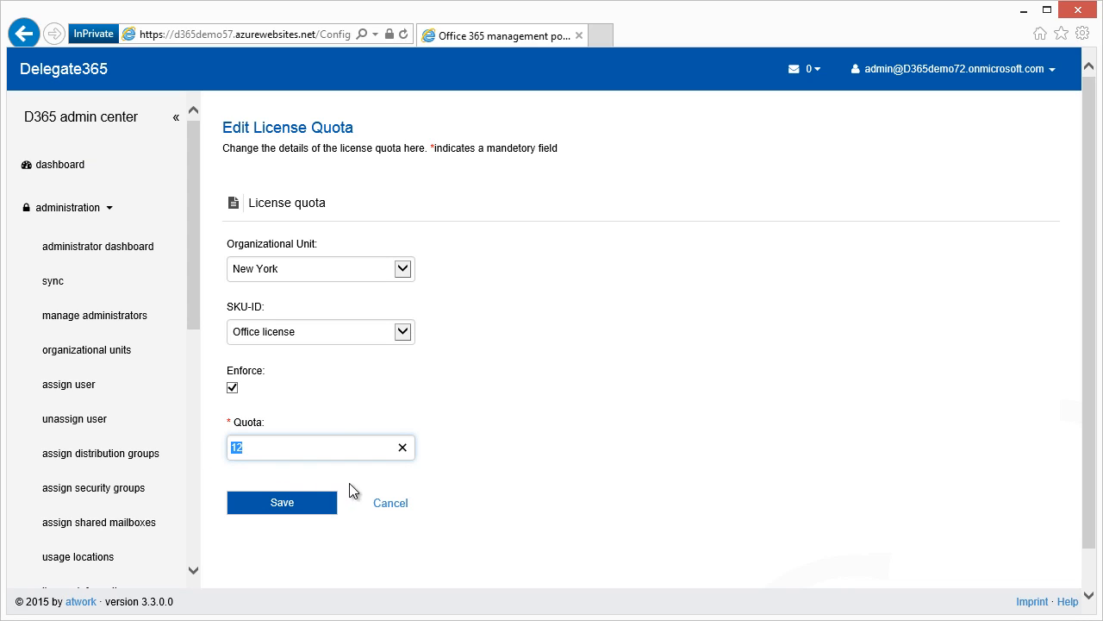
{"action": "left_click", "coordinate": [392, 504]}
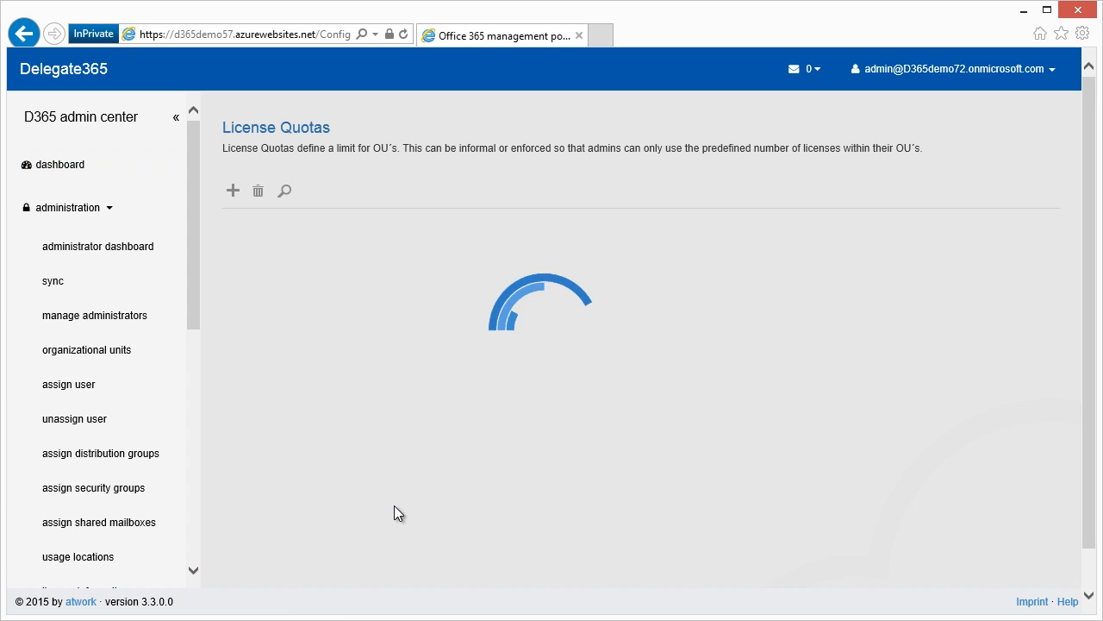